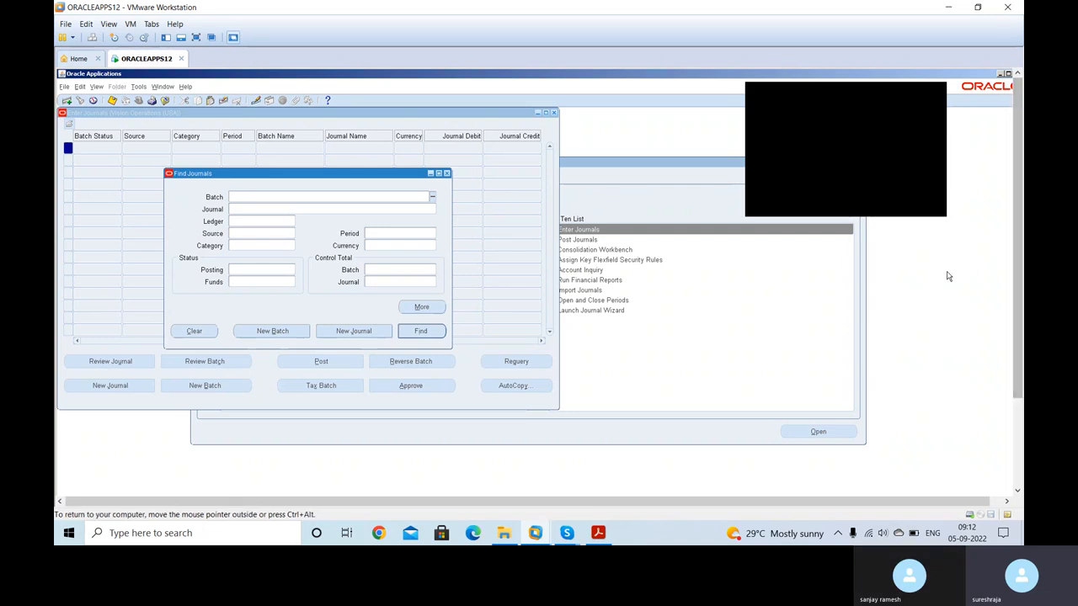
left_click(883, 534)
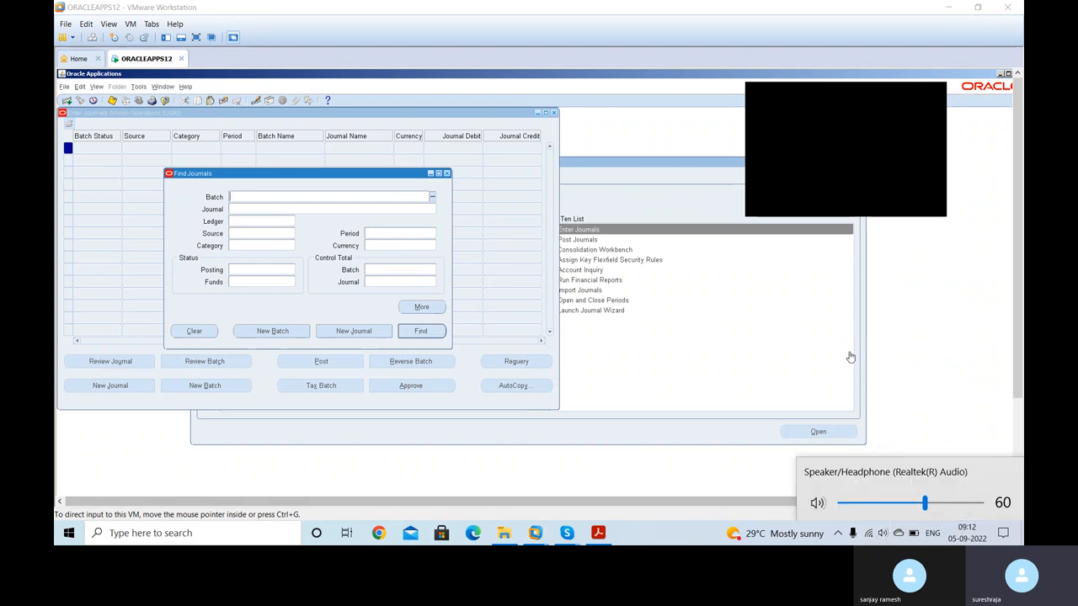
left_click(761, 213)
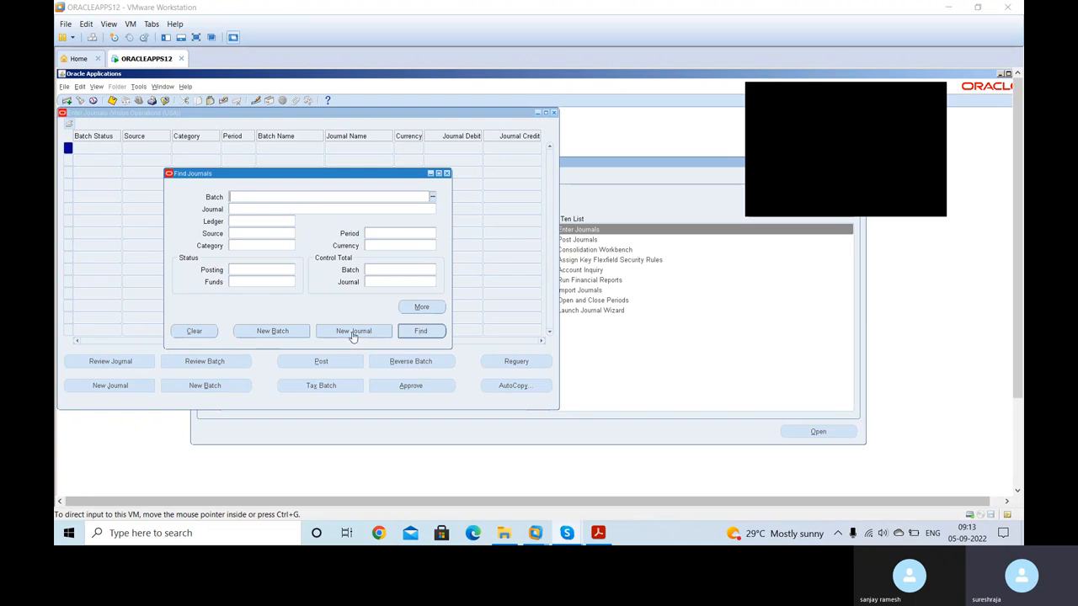
Create a new journal batch named "AB Batch" and set its period to Jan-14-14
left_click(284, 332)
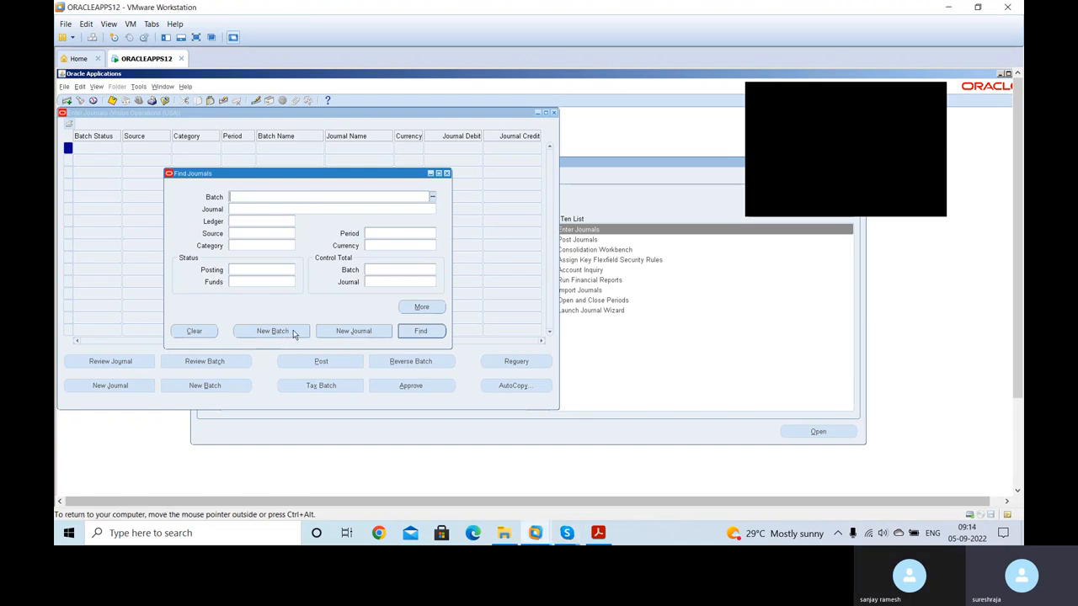
left_click(294, 334)
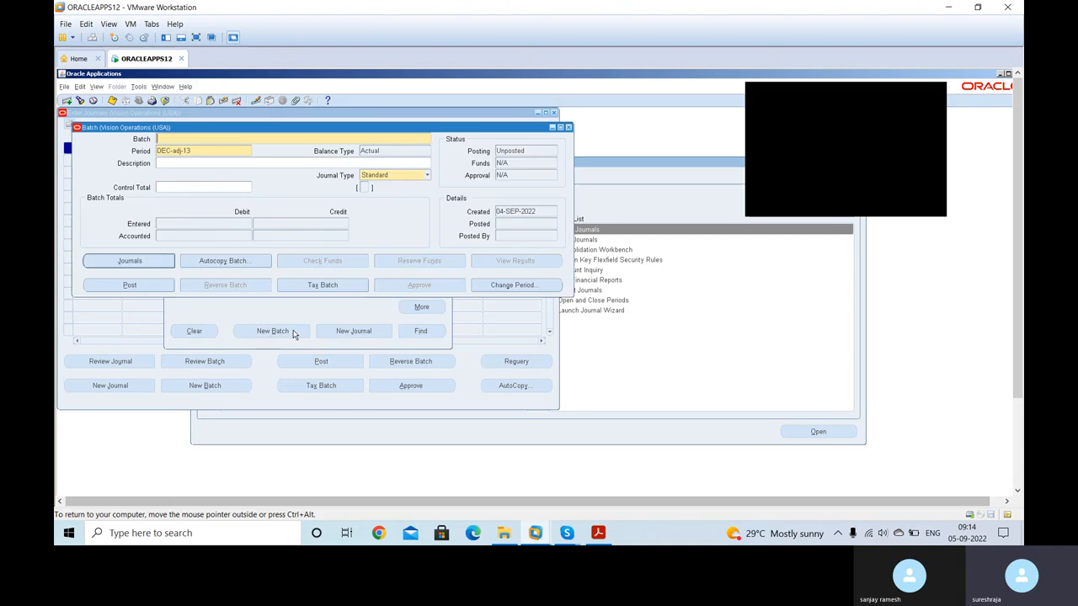
type("AB Batch")
left_click(210, 153)
double_click(211, 154)
key("BackSpace")
type("jan-15")
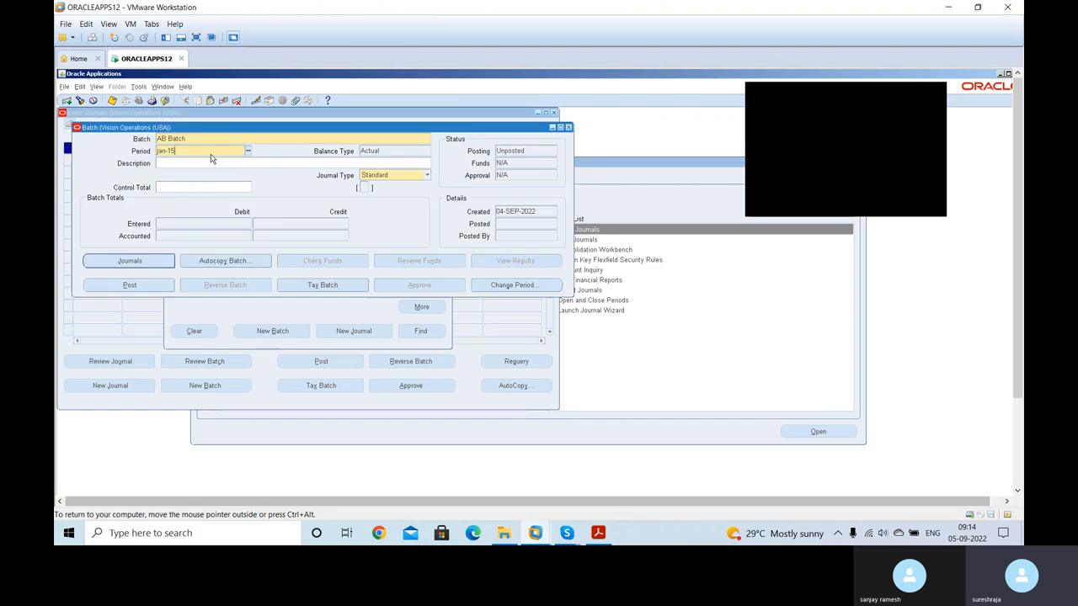
key("Tab")
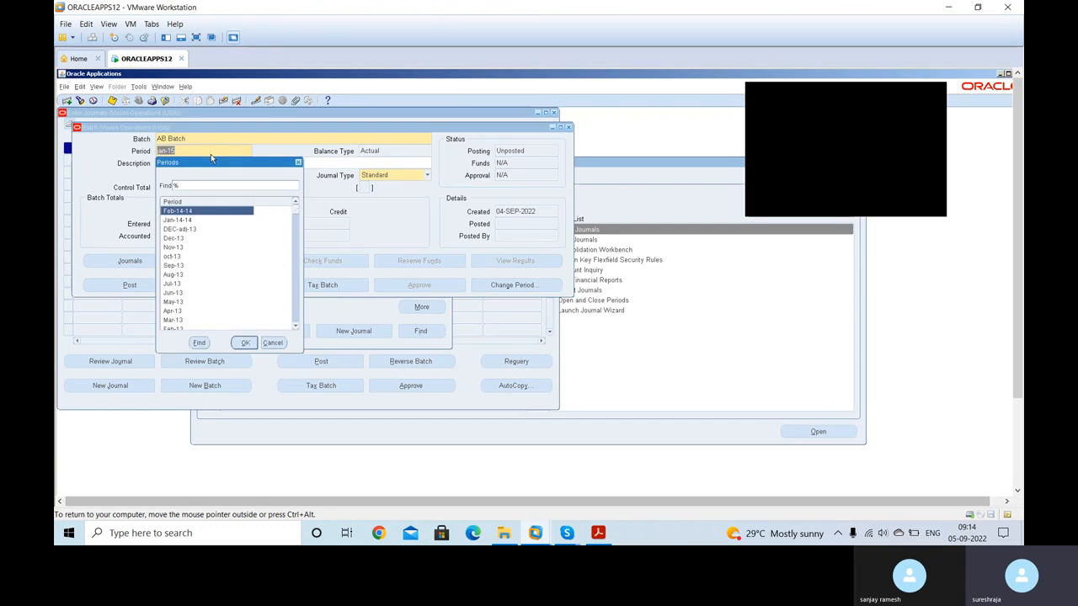
double_click(203, 221)
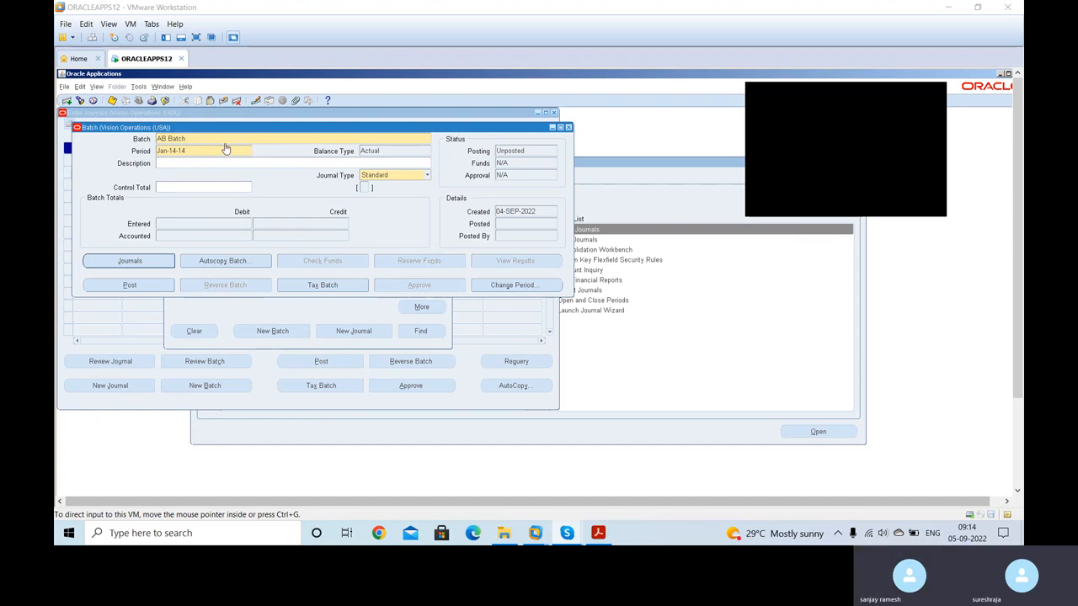
Open the journals of AB Batch and name the first journal "AB Expense Journal"
left_click(129, 262)
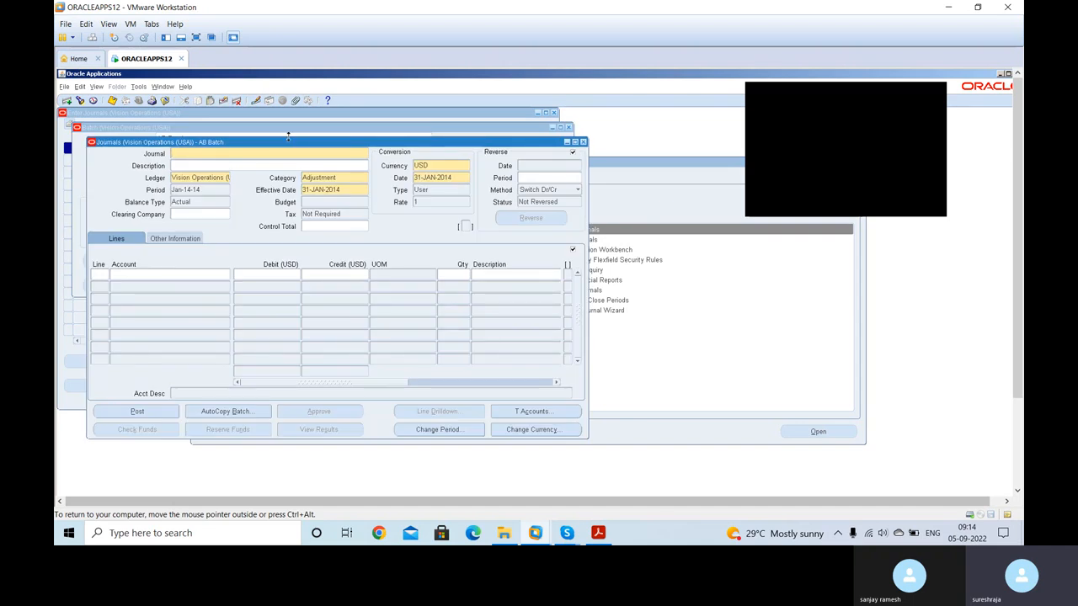
type("AB Expendi")
key("BackSpace")
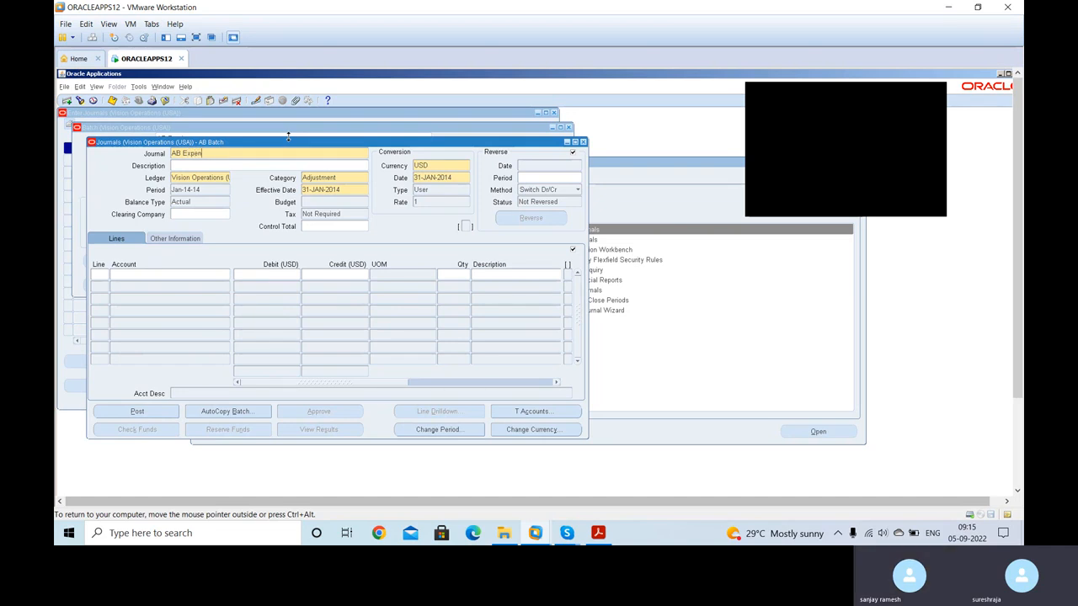
type("se")
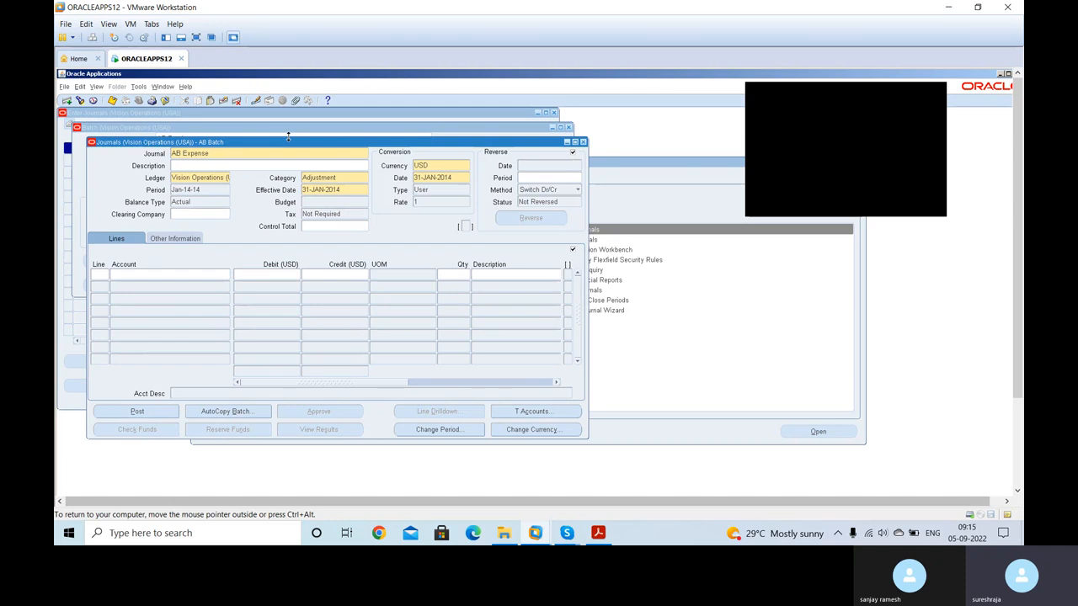
type(" Journal")
Search the journal categories for "exp" and set the journal's category to Expenditures
left_click(324, 180)
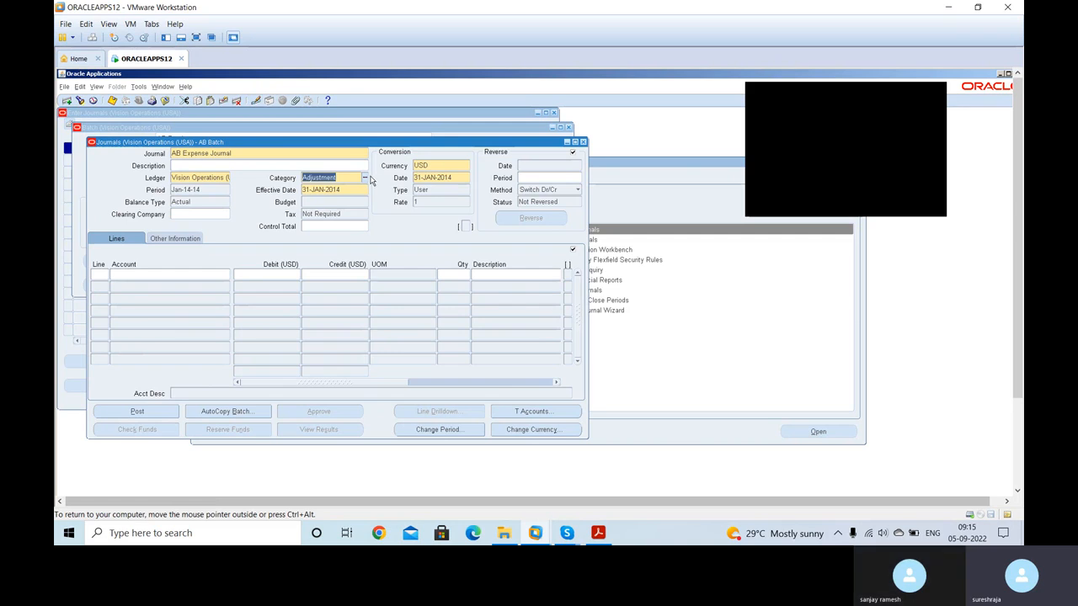
left_click(366, 177)
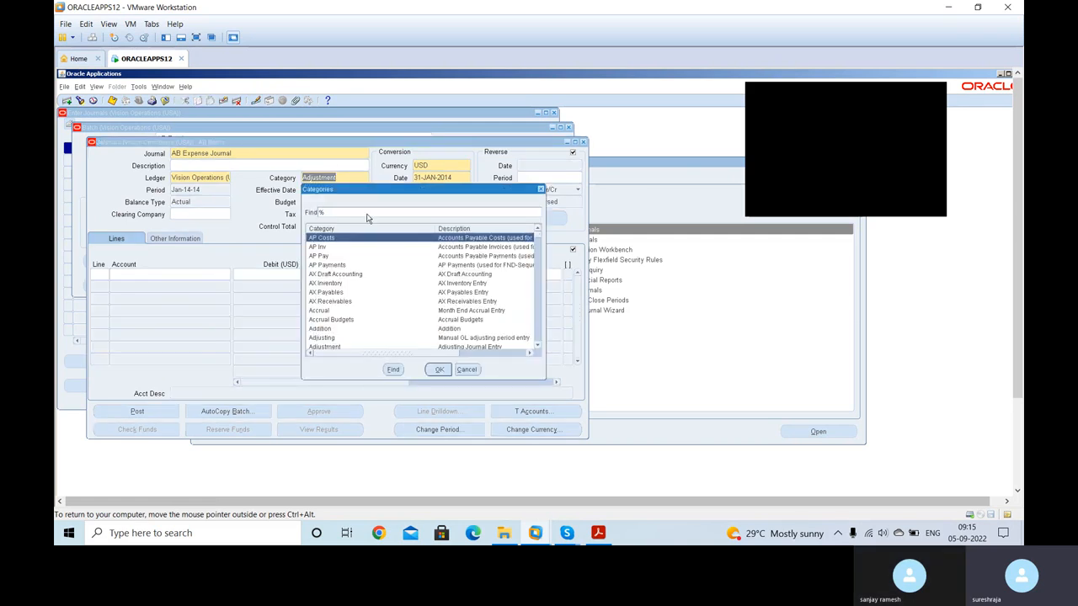
type("exp")
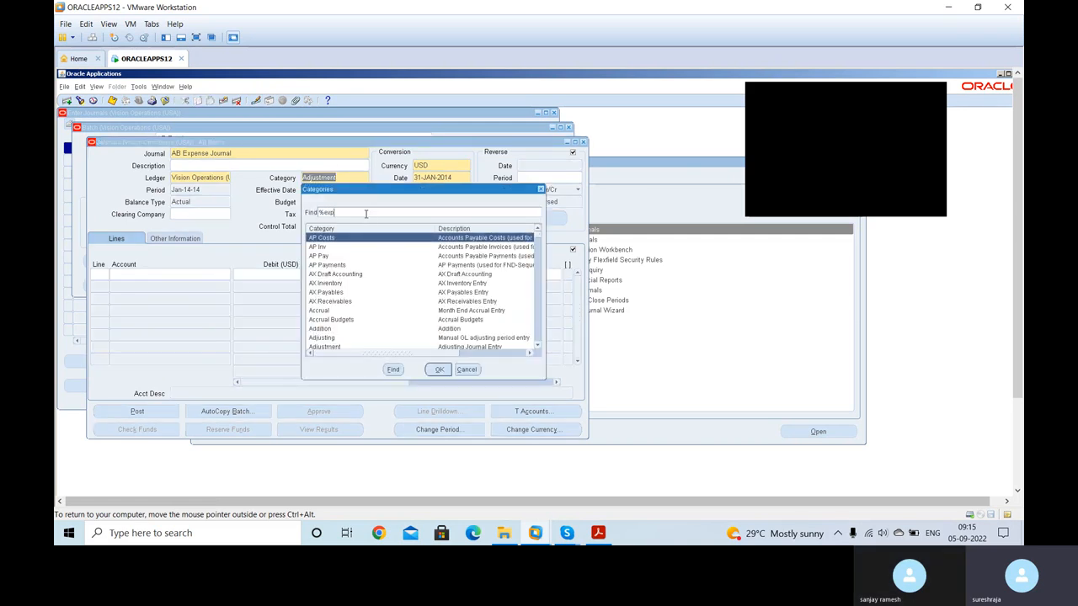
key("Return")
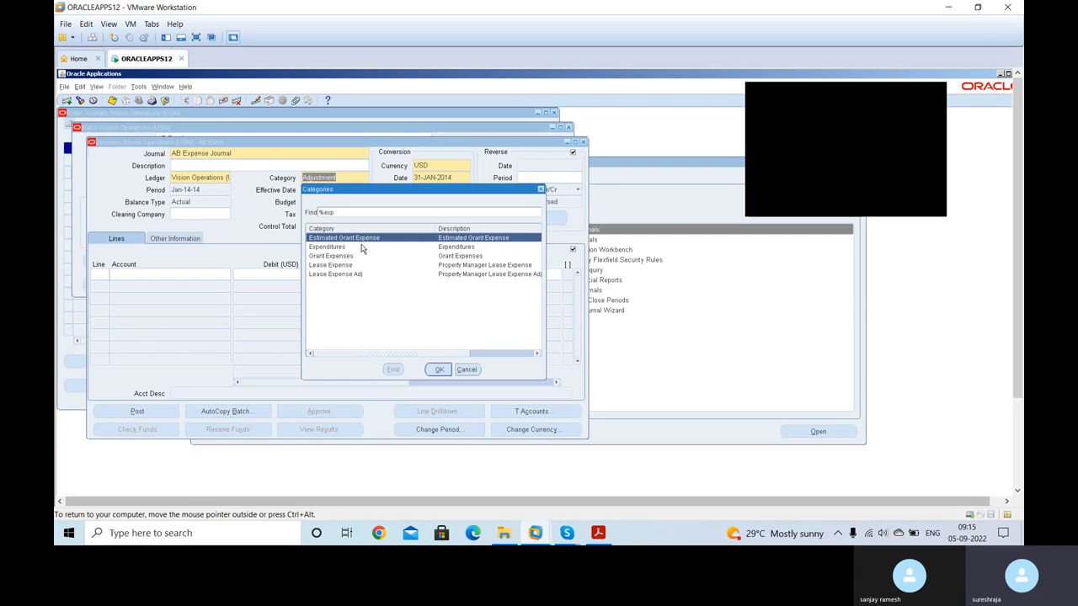
left_click(357, 248)
double_click(357, 249)
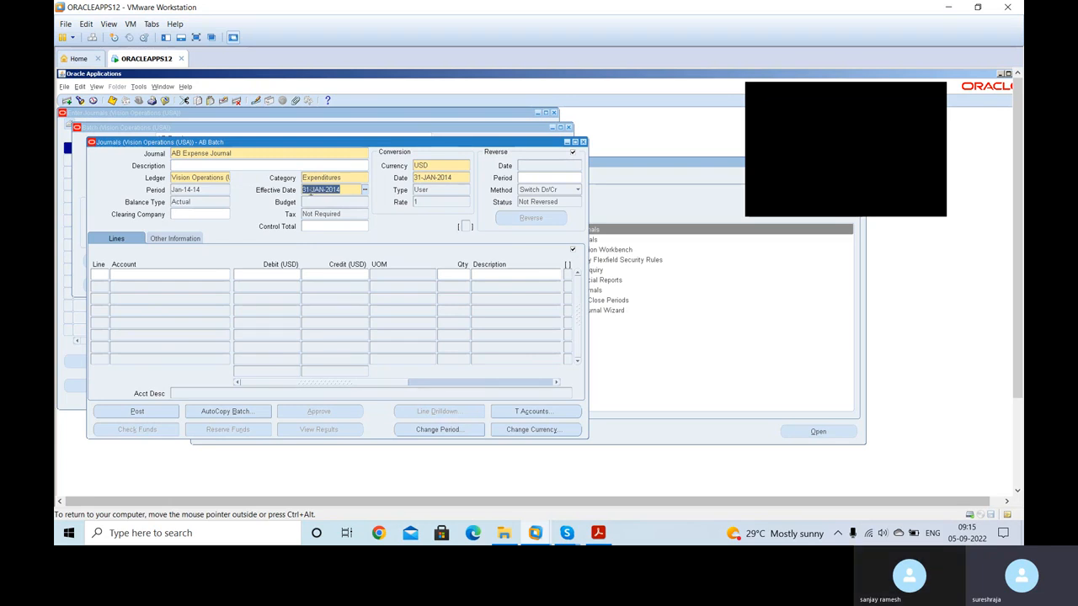
Enter journal line 1 with the Rent Expense account alias and a debit of 1000, accepting No as its tax invoice setting
left_click(102, 273)
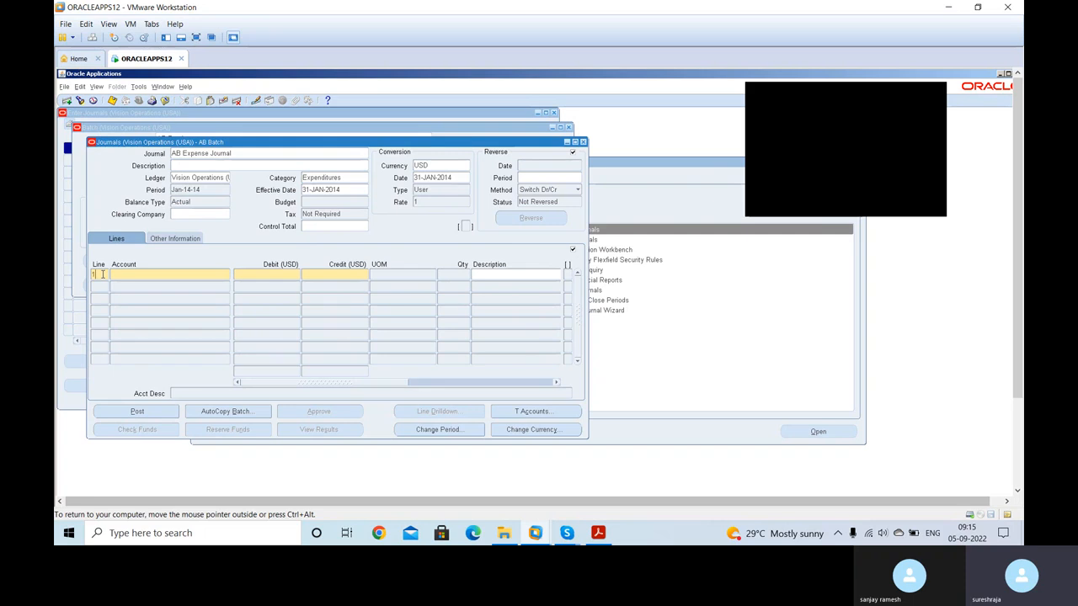
key("Tab")
type("re")
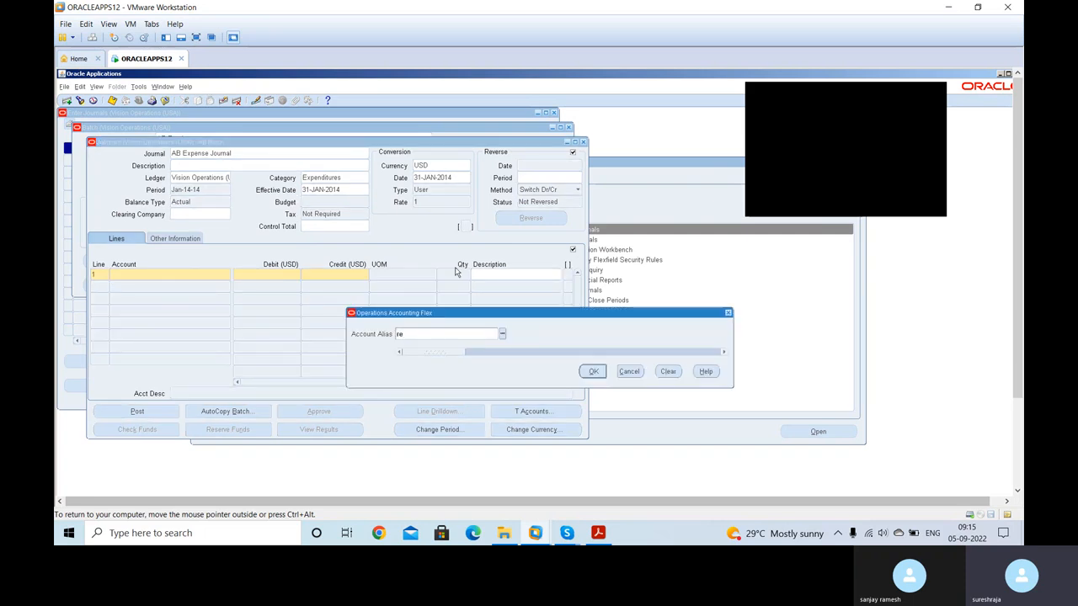
type("nt")
key("Tab")
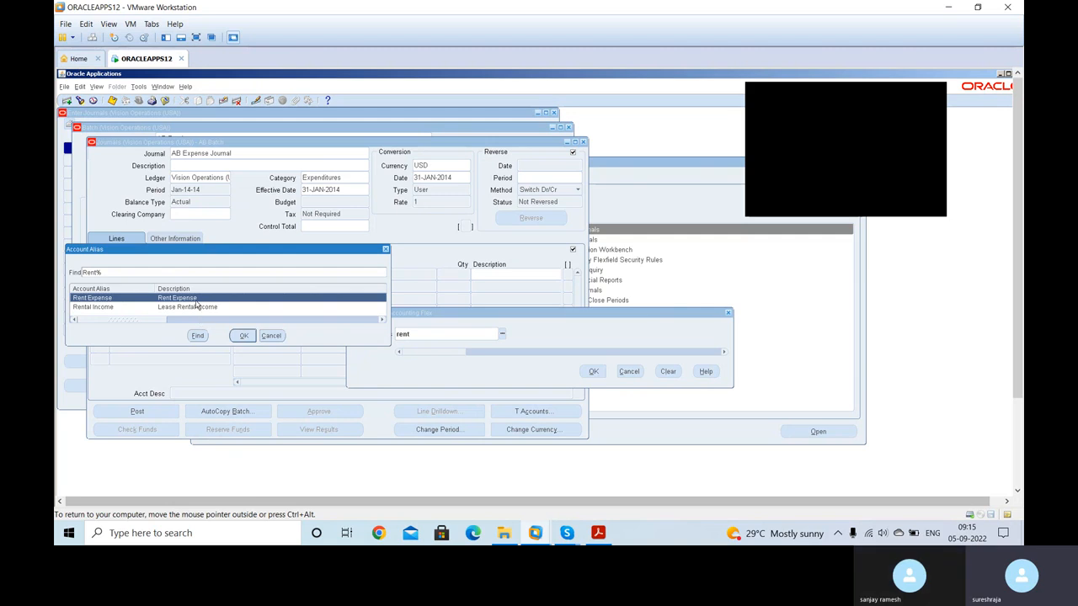
double_click(196, 300)
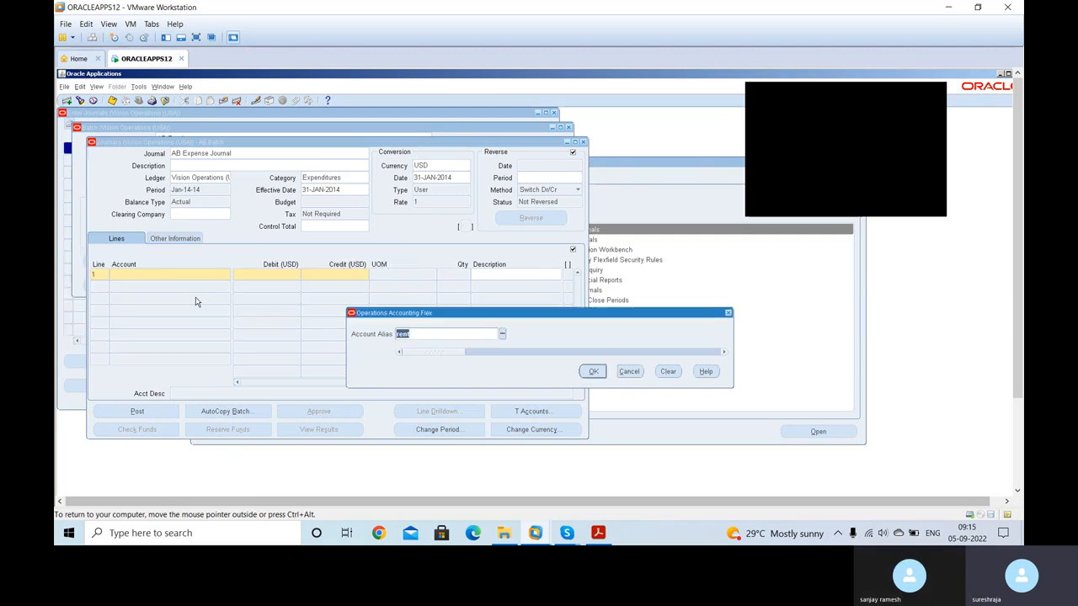
key("Return")
type("1000")
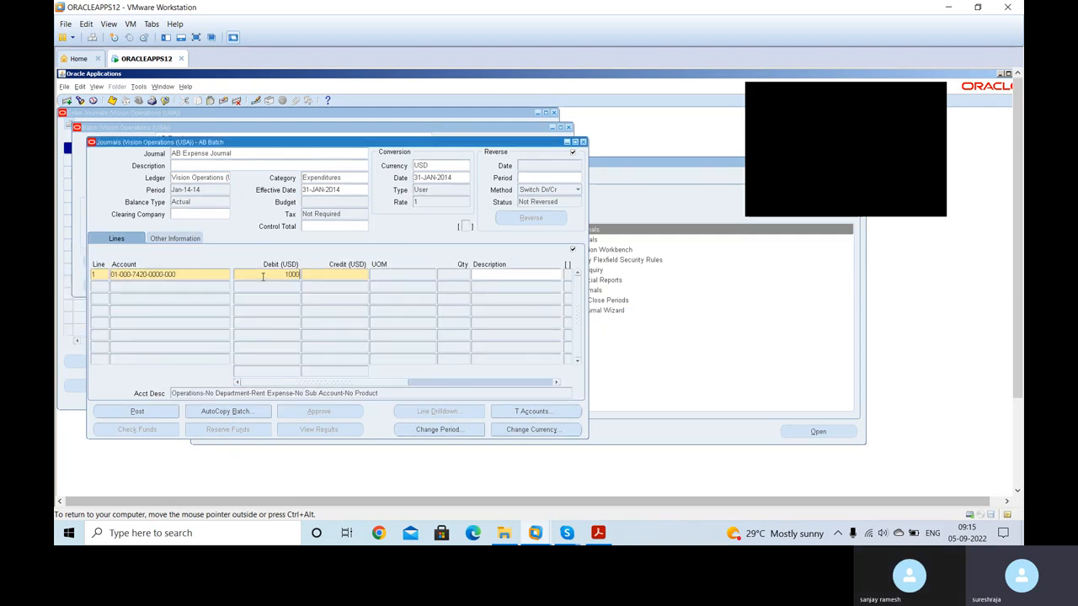
key("Tab")
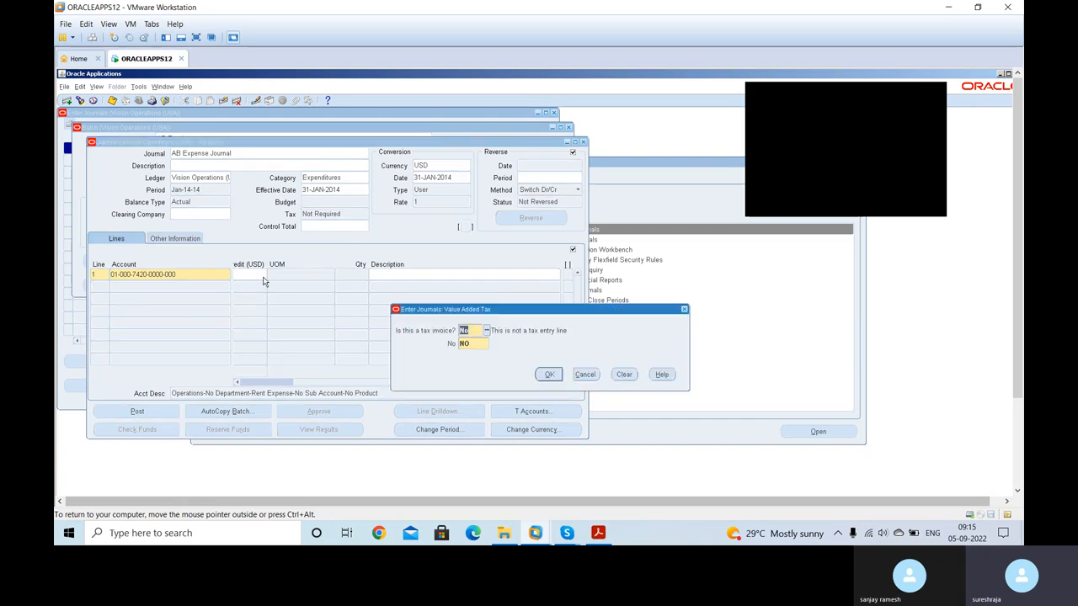
key("Return")
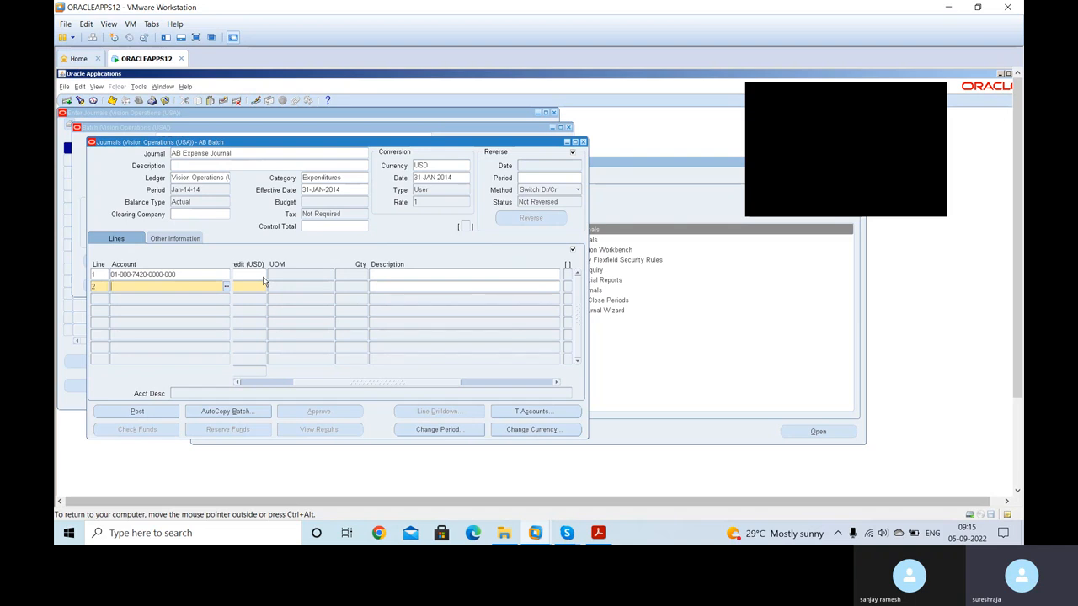
Duplicate line 1 into line 2 and change the Account segment of line 2 to 1110 Cash
key("shift+F5")
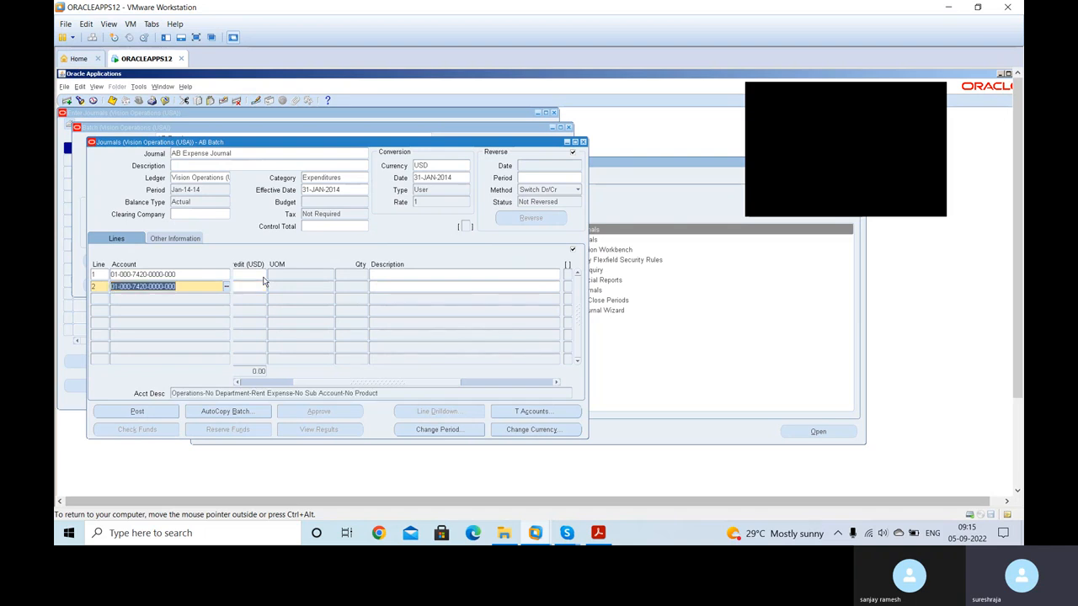
key("ctrl+l")
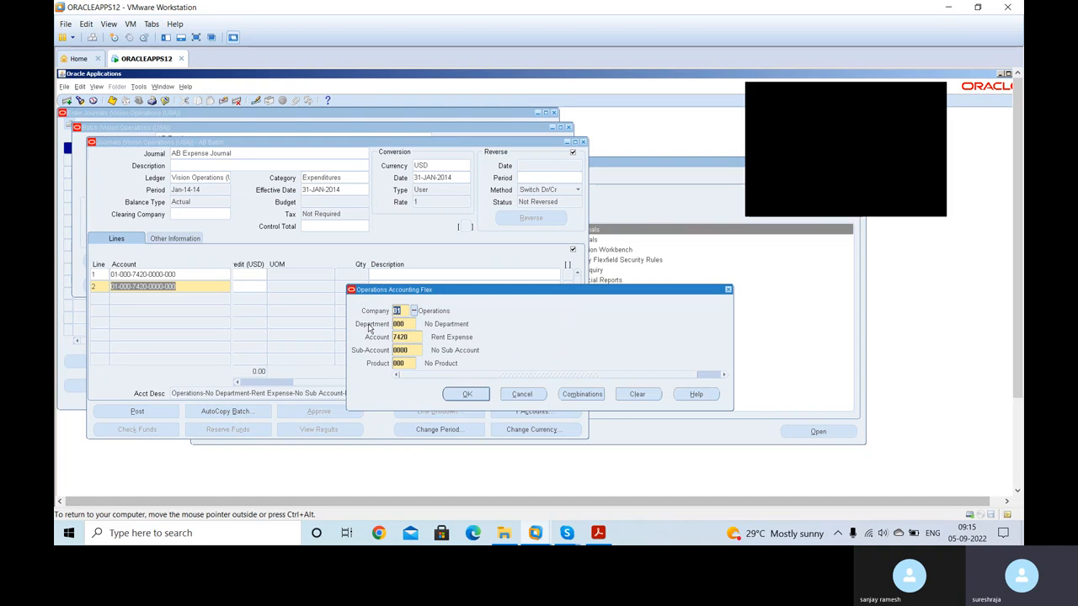
left_click(416, 337)
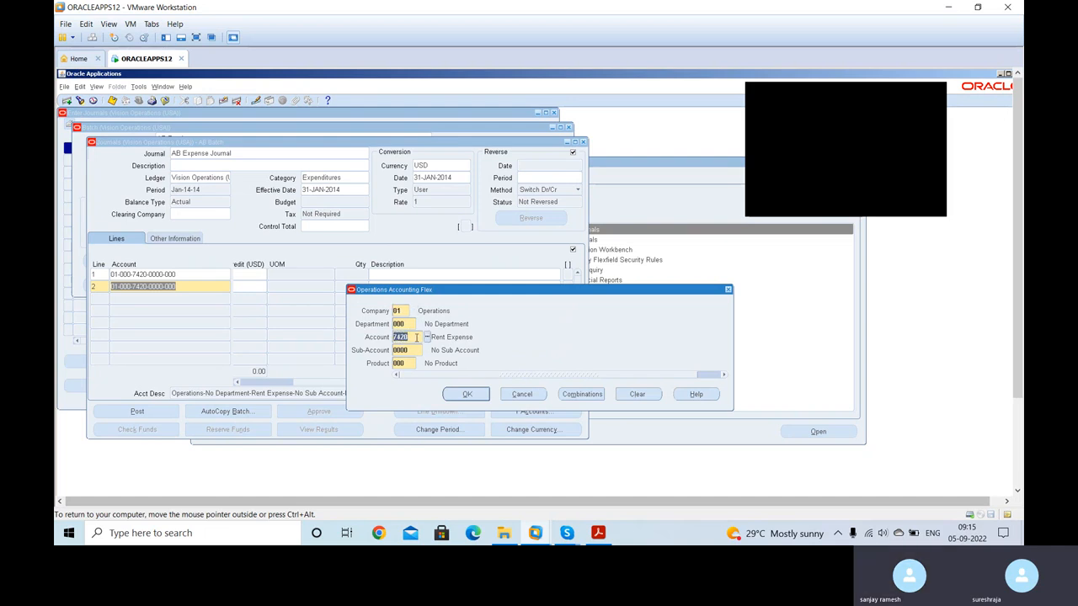
key("BackSpace")
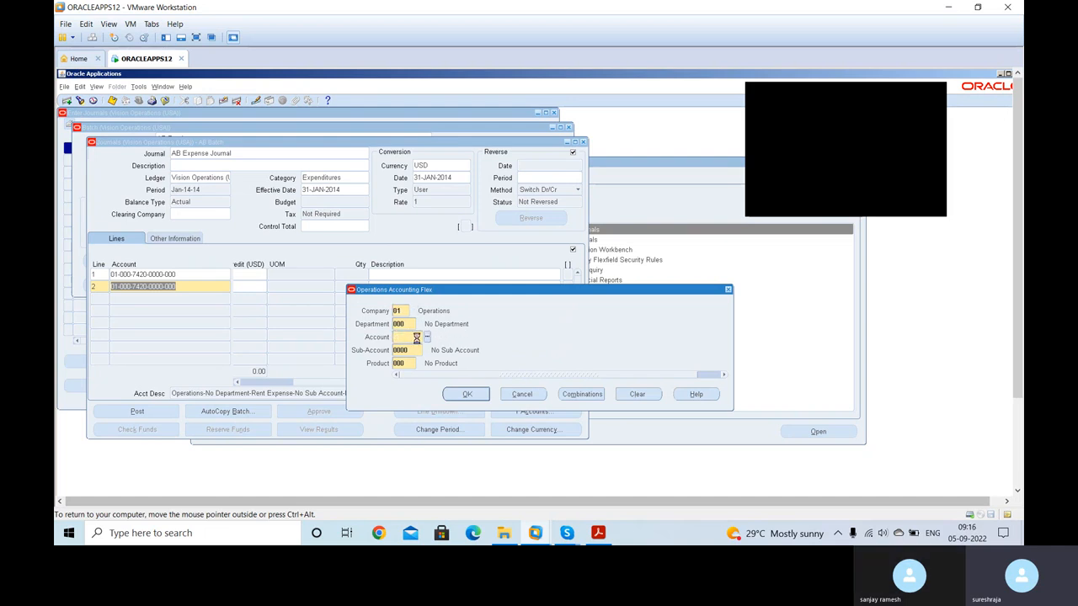
key("ctrl+l")
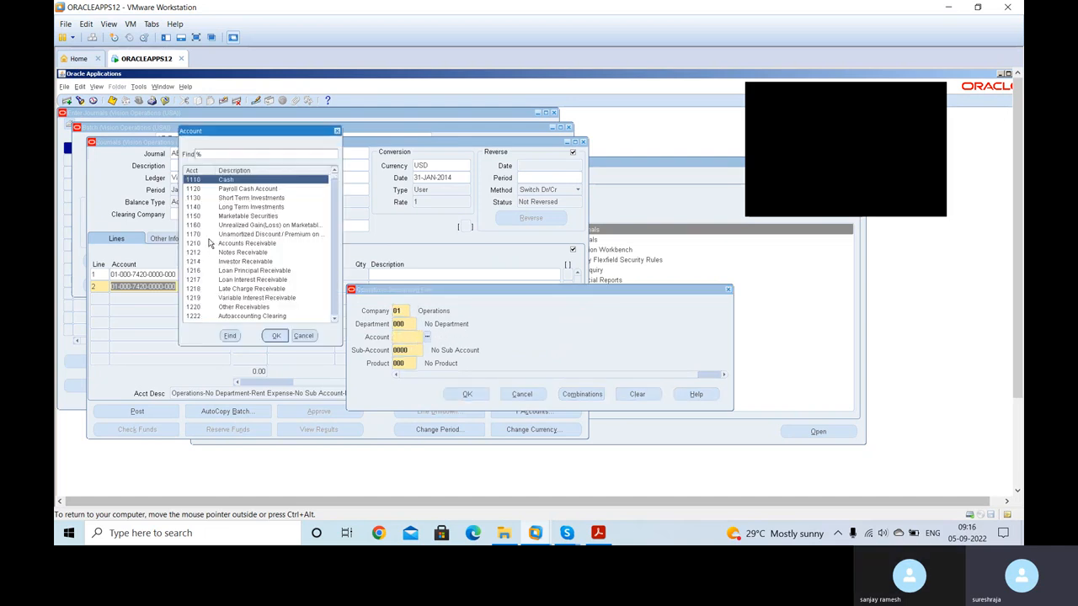
double_click(223, 179)
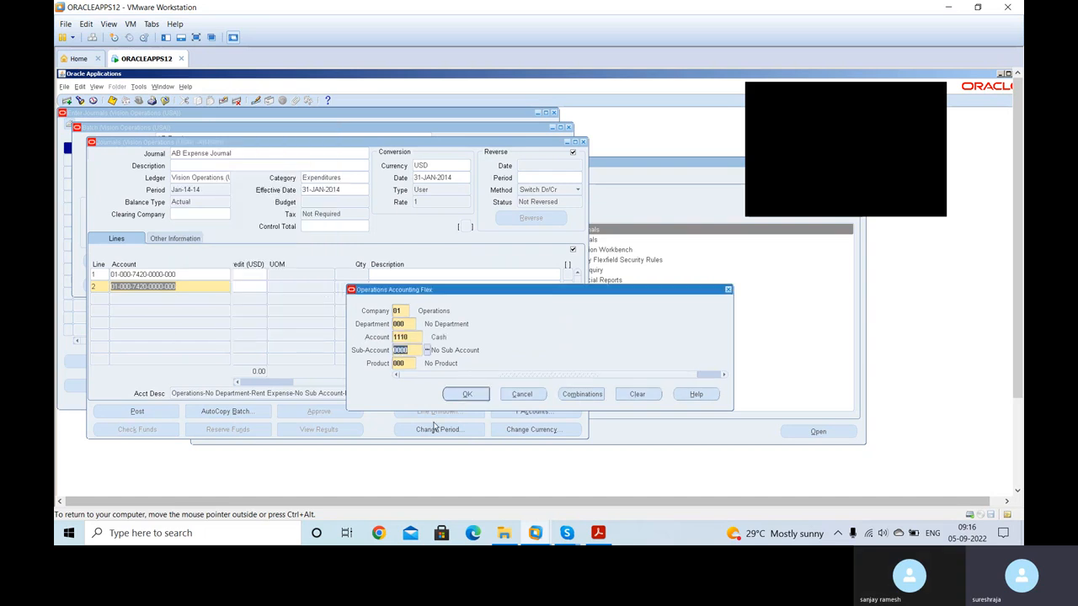
left_click(467, 395)
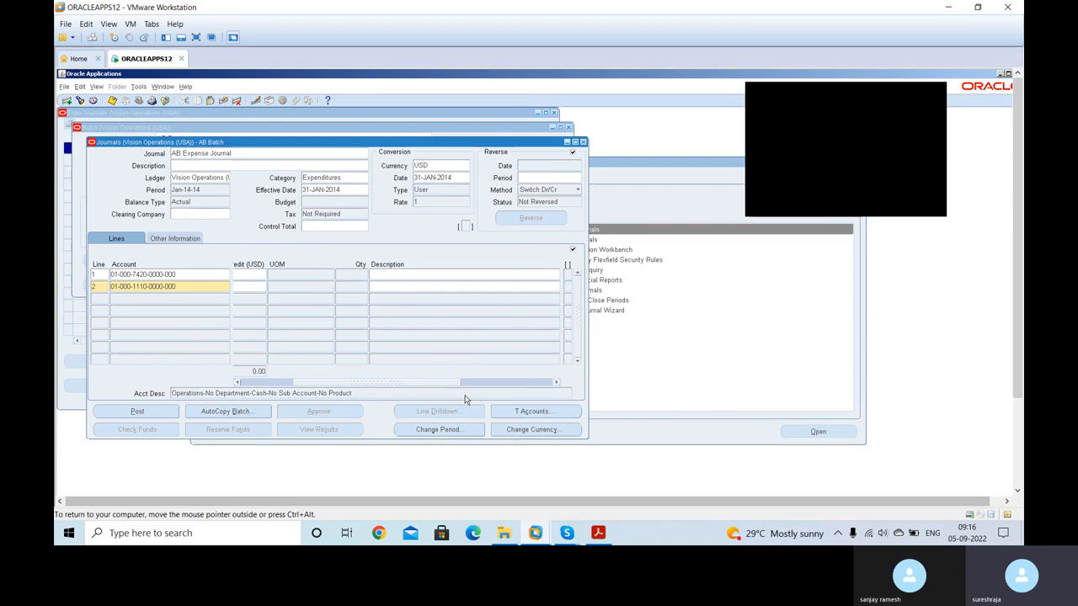
Replace the debit on line 2 with a credit of 1000, accepting No as its tax invoice setting
left_click(250, 383)
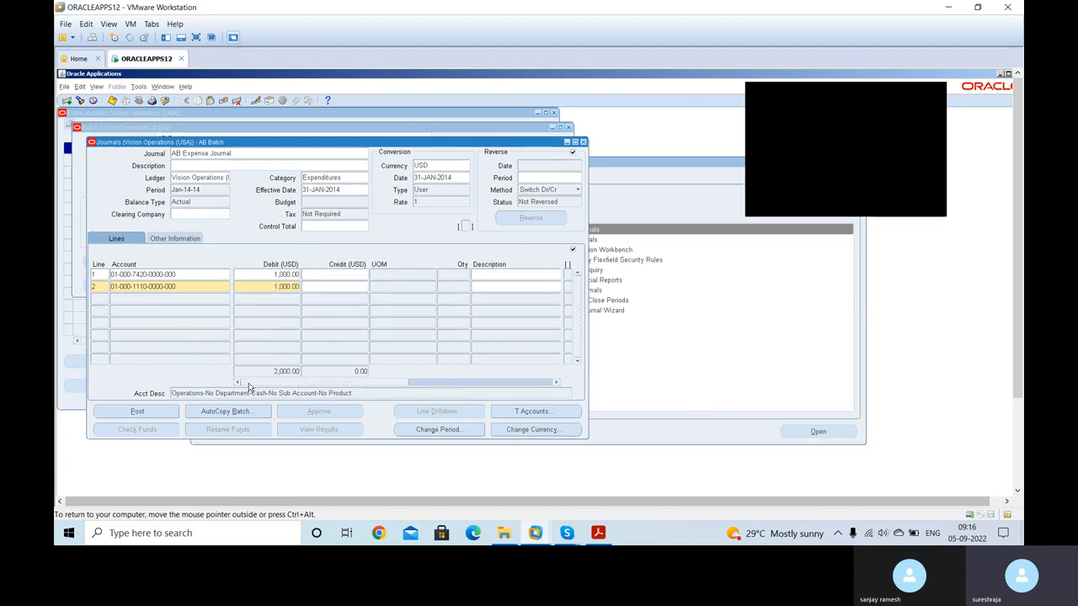
left_click(277, 287)
key("Delete")
type("1000")
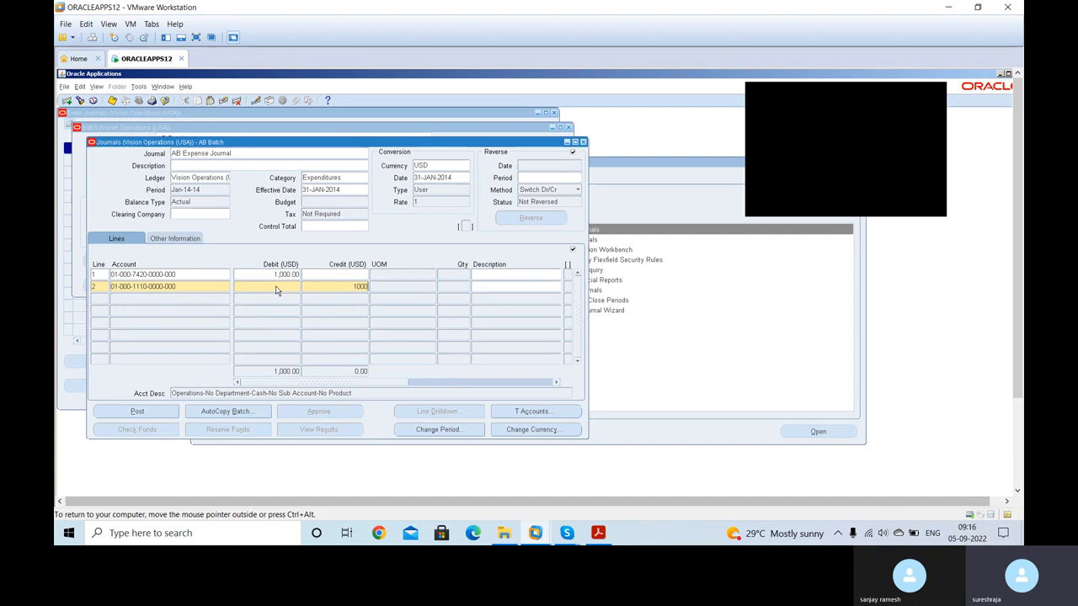
key("Tab")
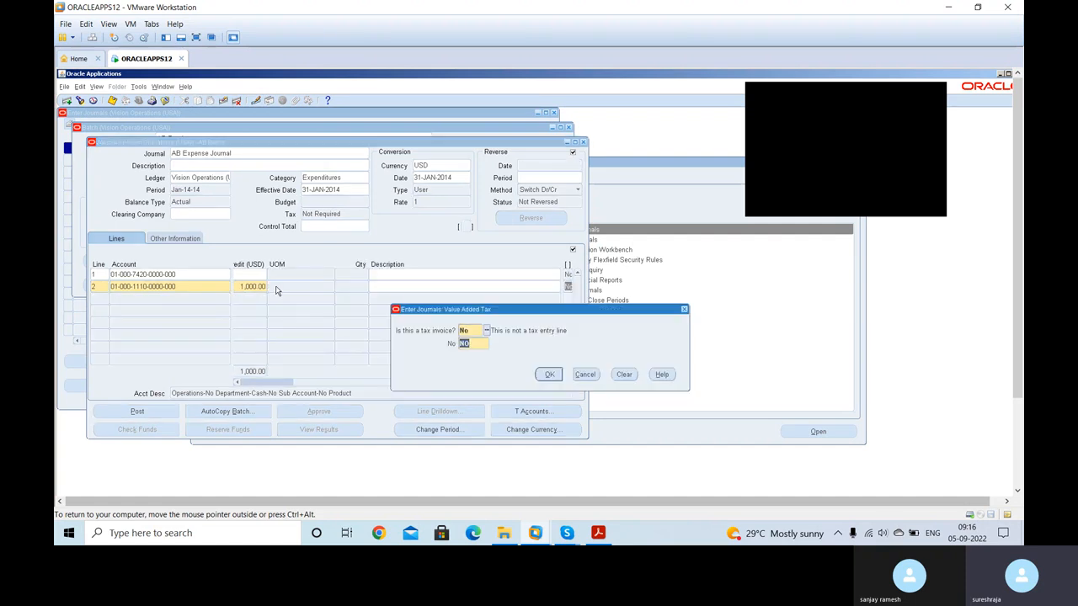
key("Return")
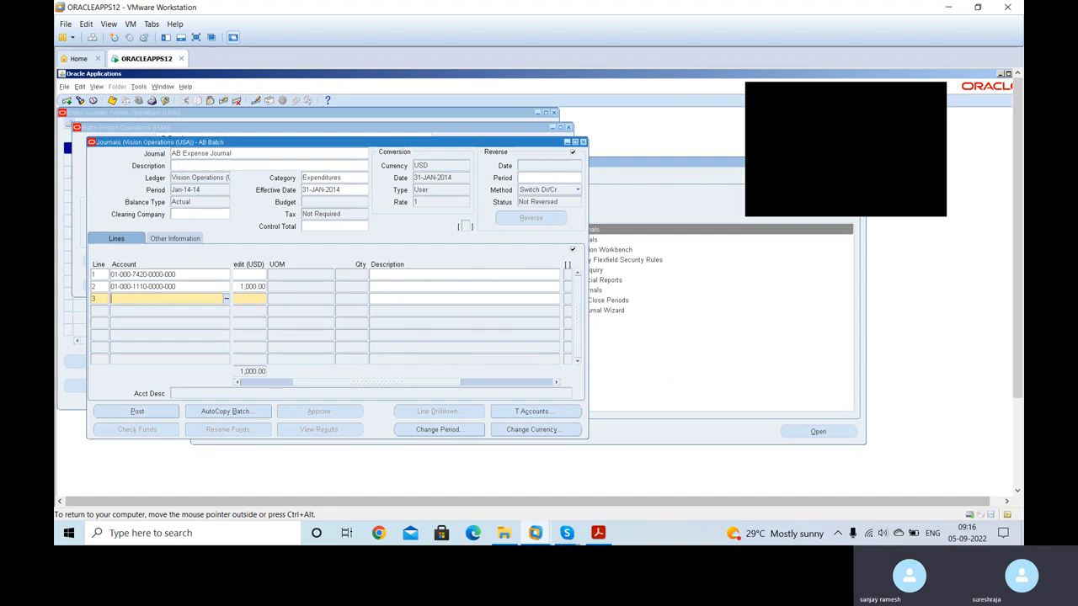
Add a second journal to AB Batch and name it "Foreign currency JNL"
left_click(251, 154)
key("Down")
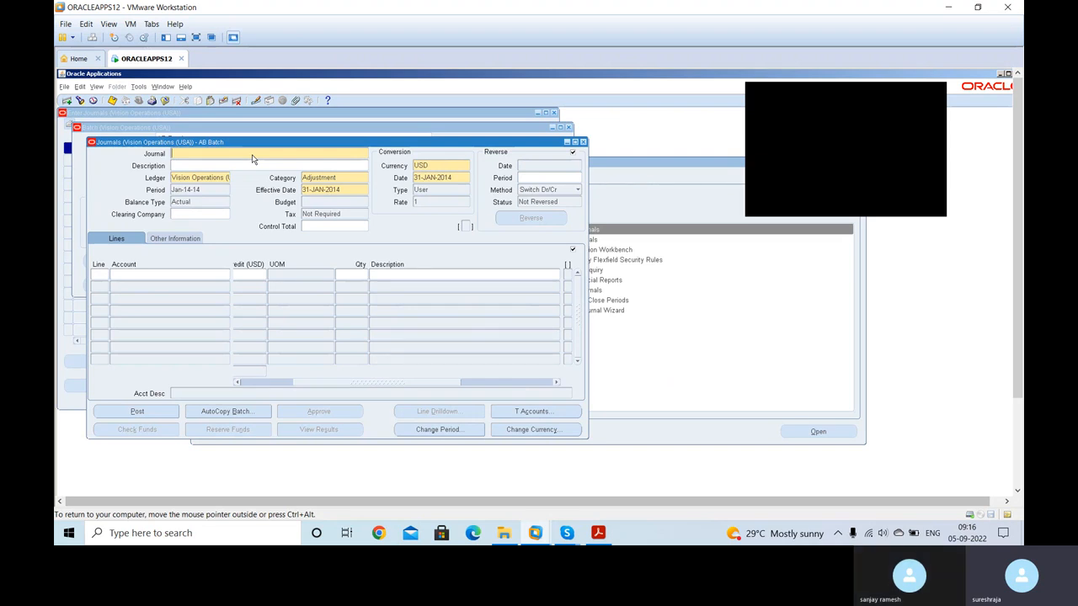
type("Foreign currency JNL")
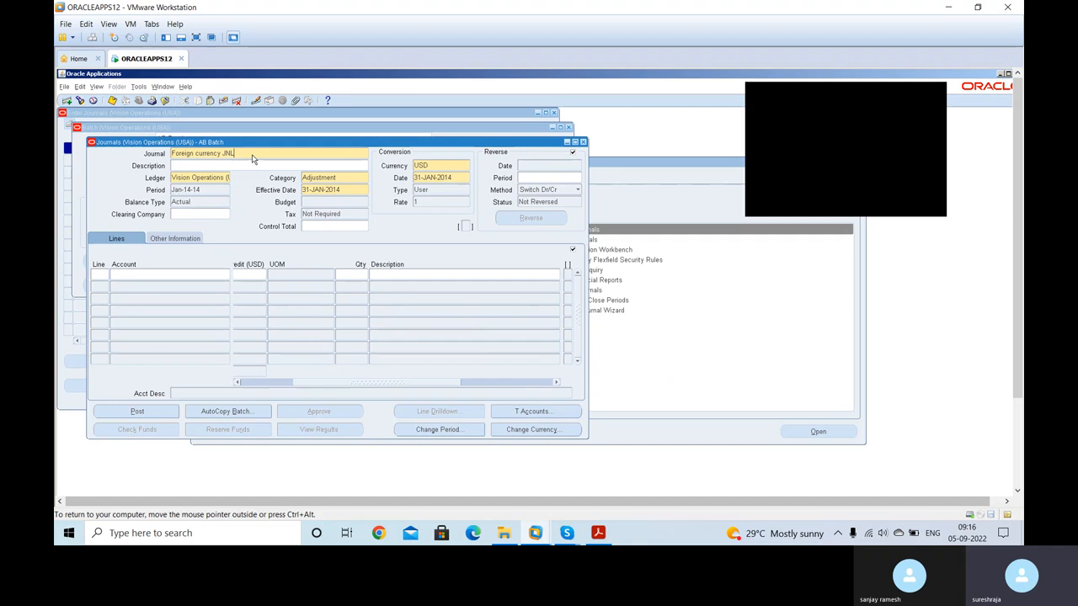
Set the foreign currency journal's conversion to currency GBP, type User and rate 1.2
key("Tab")
left_click(446, 167)
type("GBP")
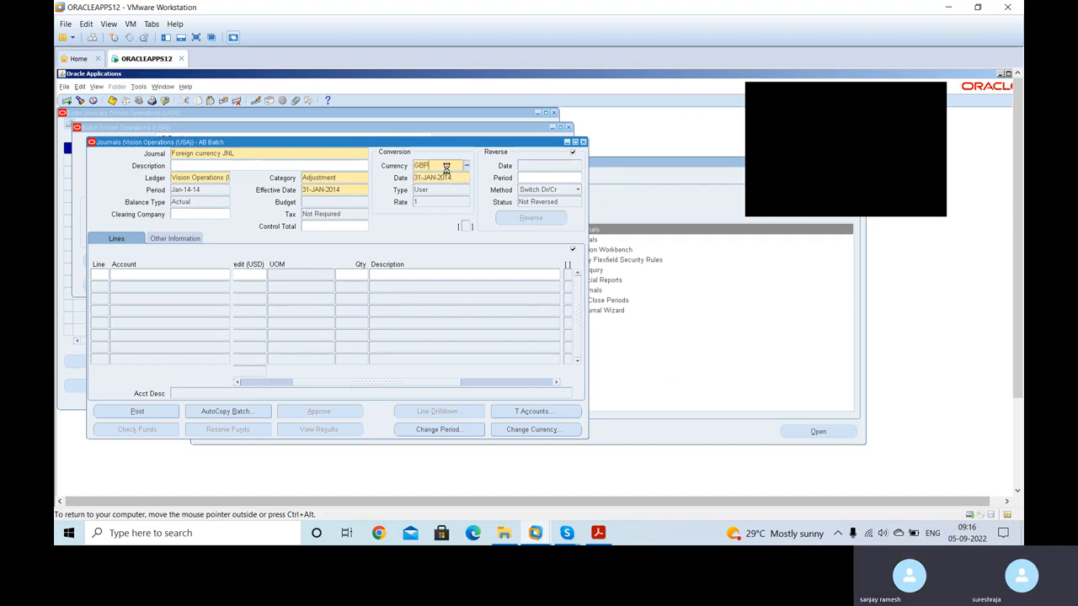
key("Tab")
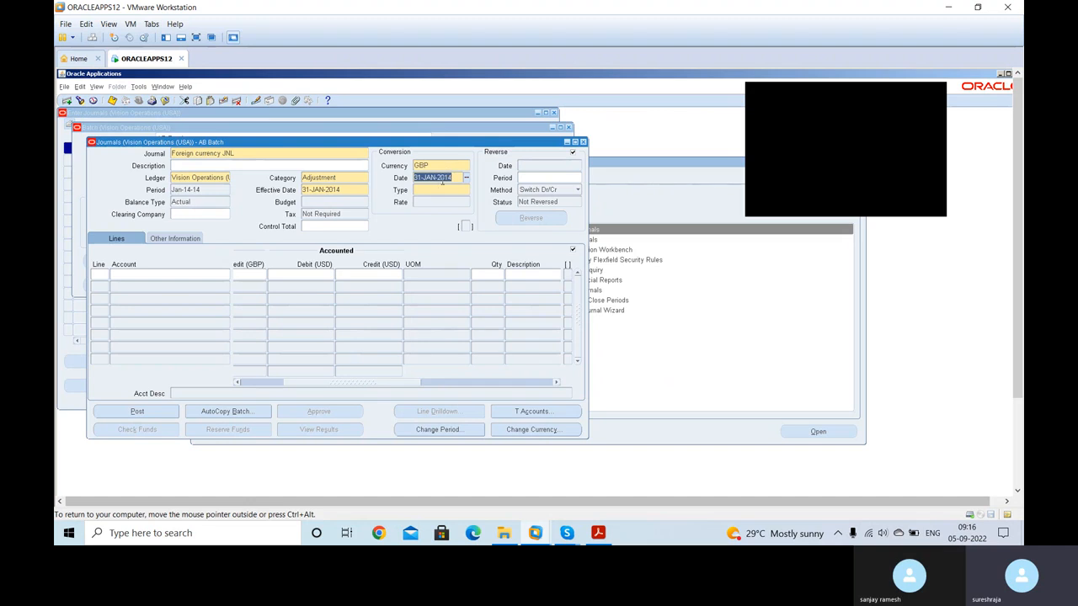
left_click(441, 189)
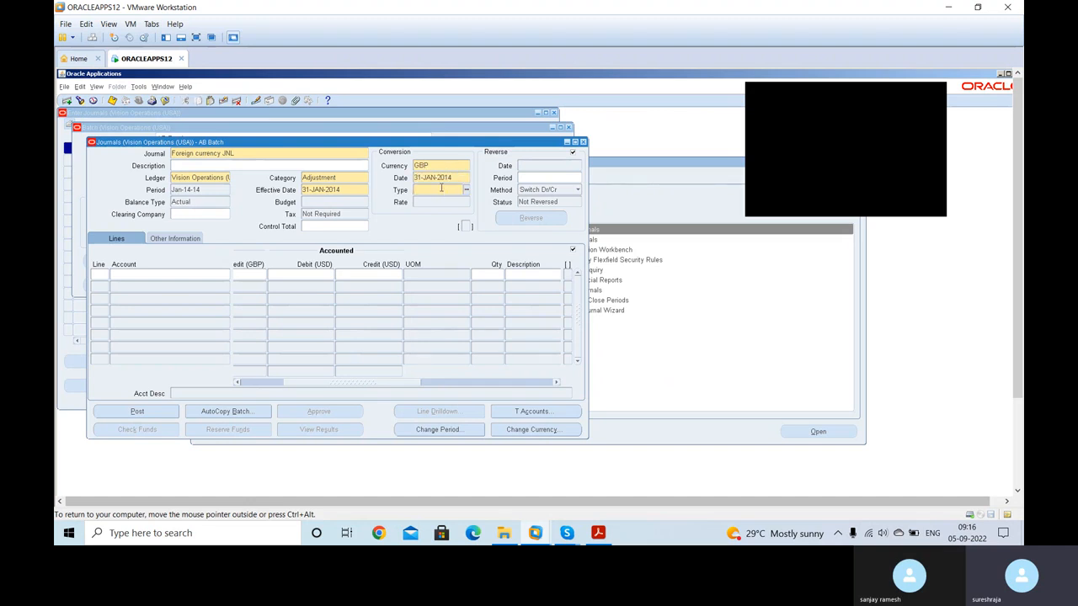
type("User")
key("Tab")
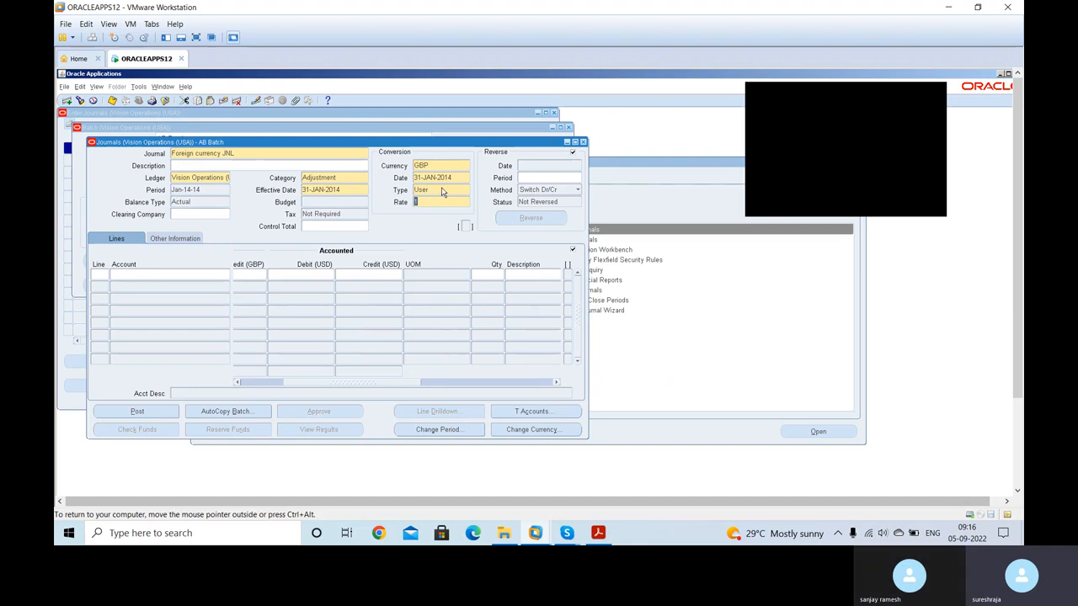
type("1.2")
Enter journal line 10 with the Miscellaneous Employee Expenses account alias and a debit of 1000 GBP
left_click(99, 273)
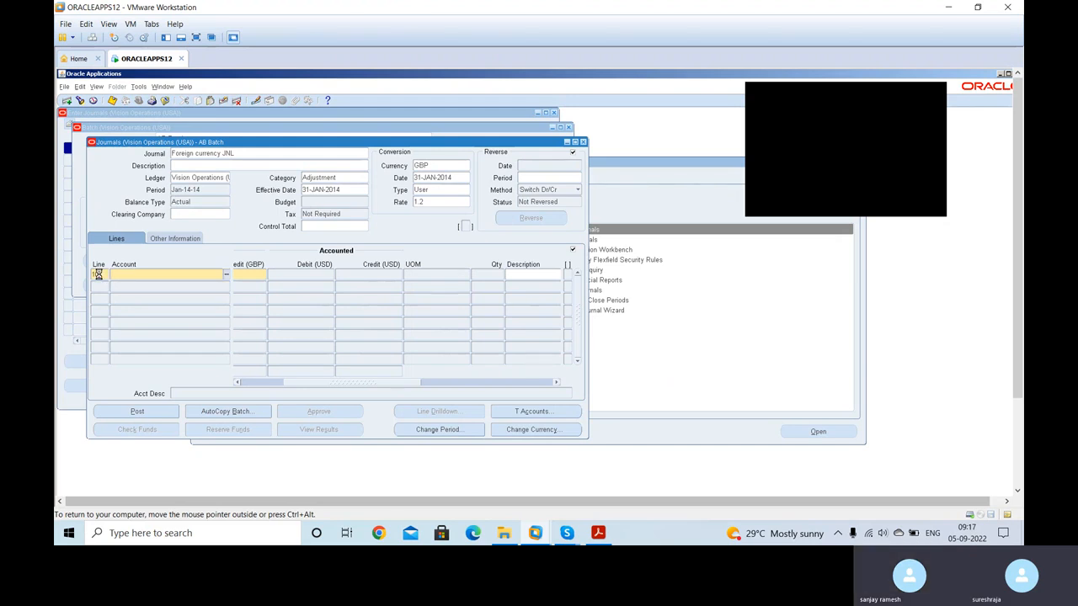
type("dd")
key("Tab")
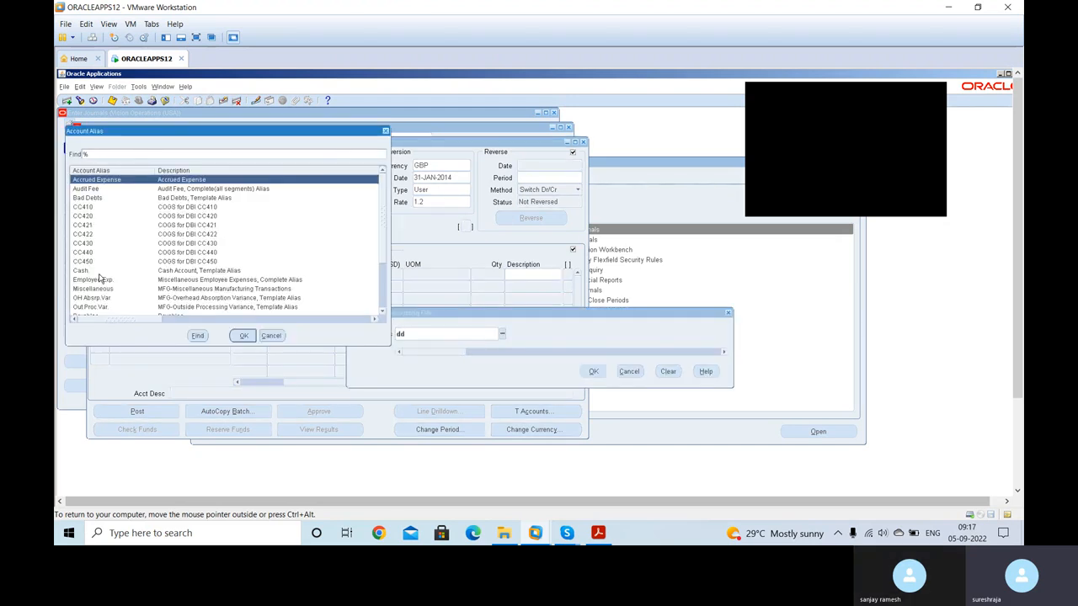
double_click(224, 288)
key("Return")
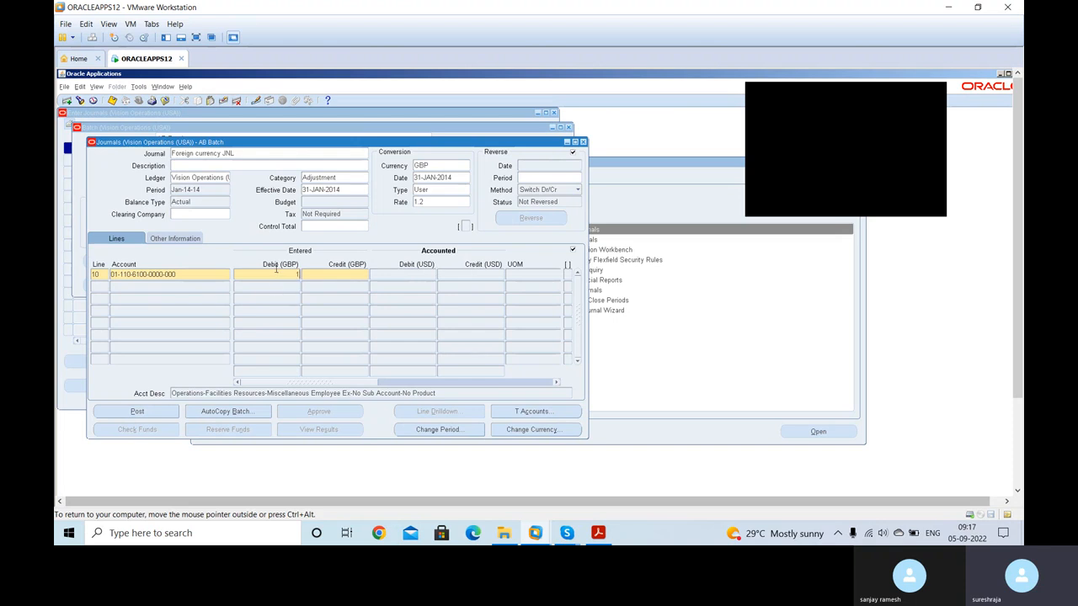
type("000")
key("Tab")
key("Tab")
key("Tab")
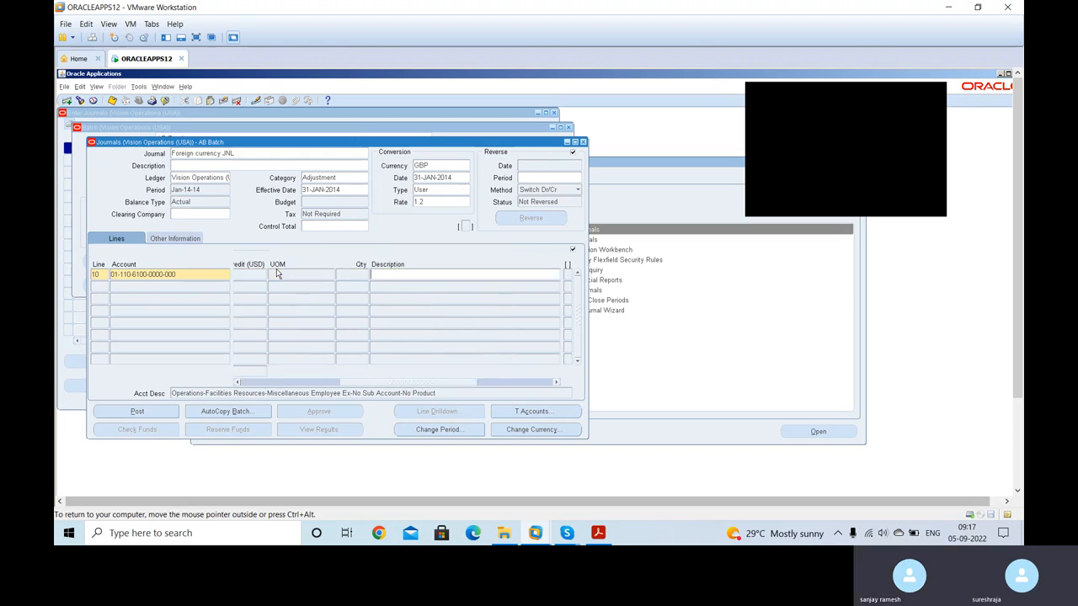
key("Return")
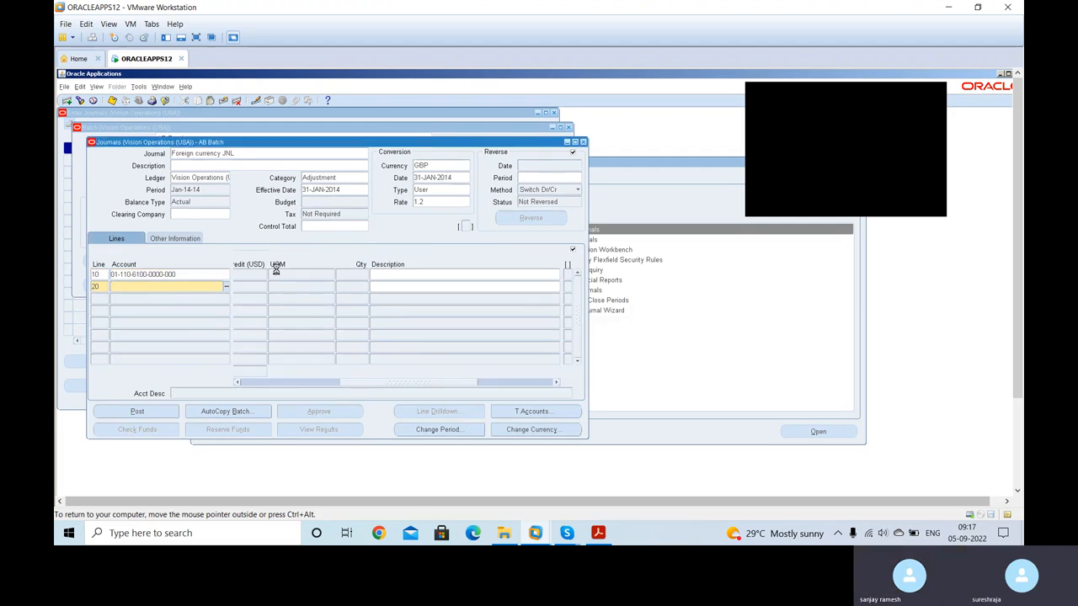
type("cx")
key("Return")
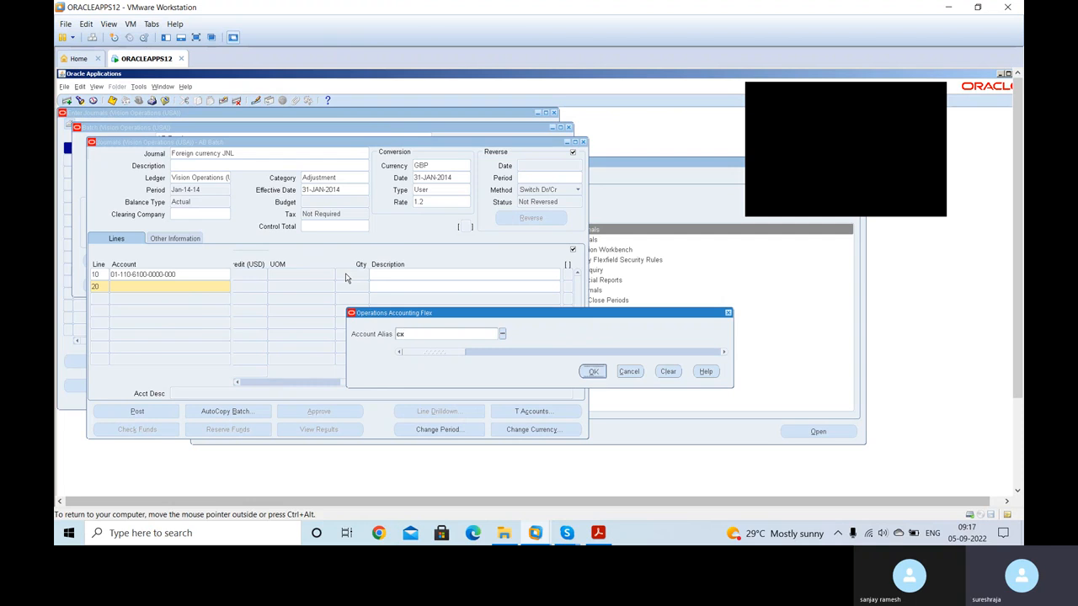
key("Escape")
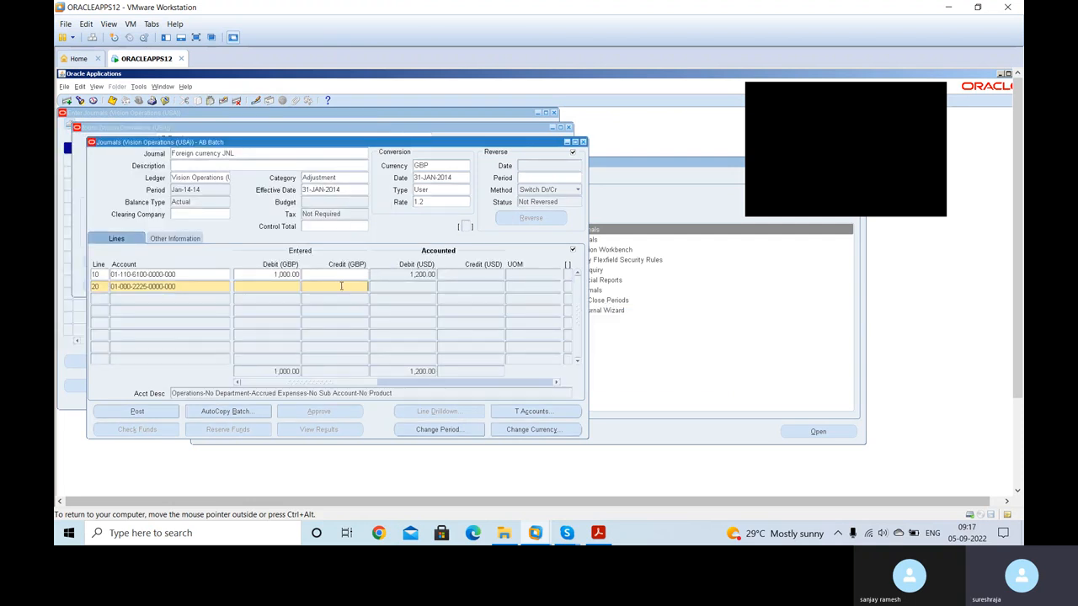
type("1000")
key("Tab")
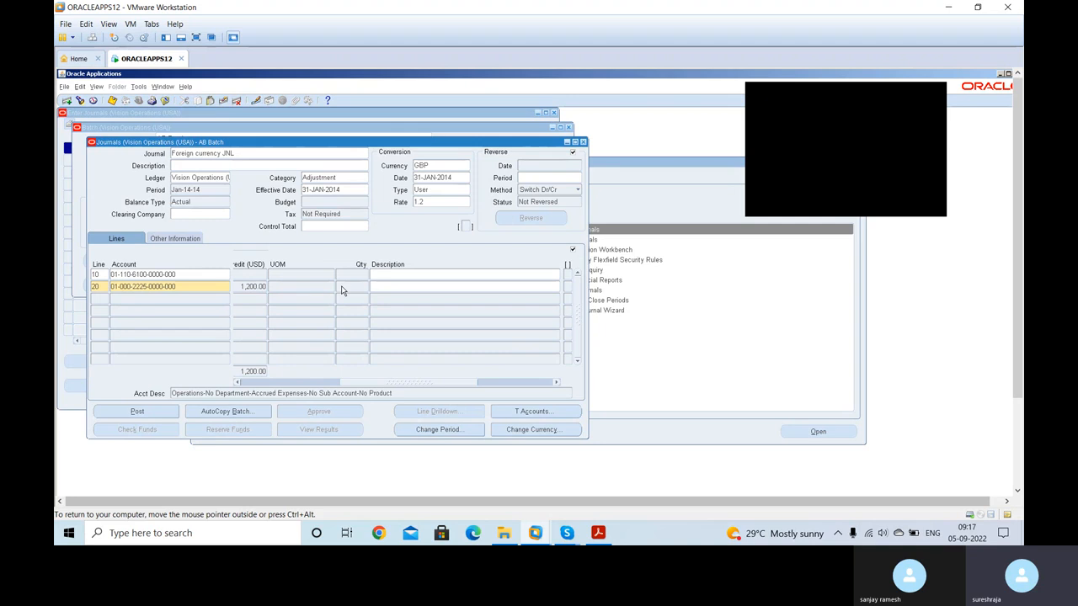
left_click(246, 384)
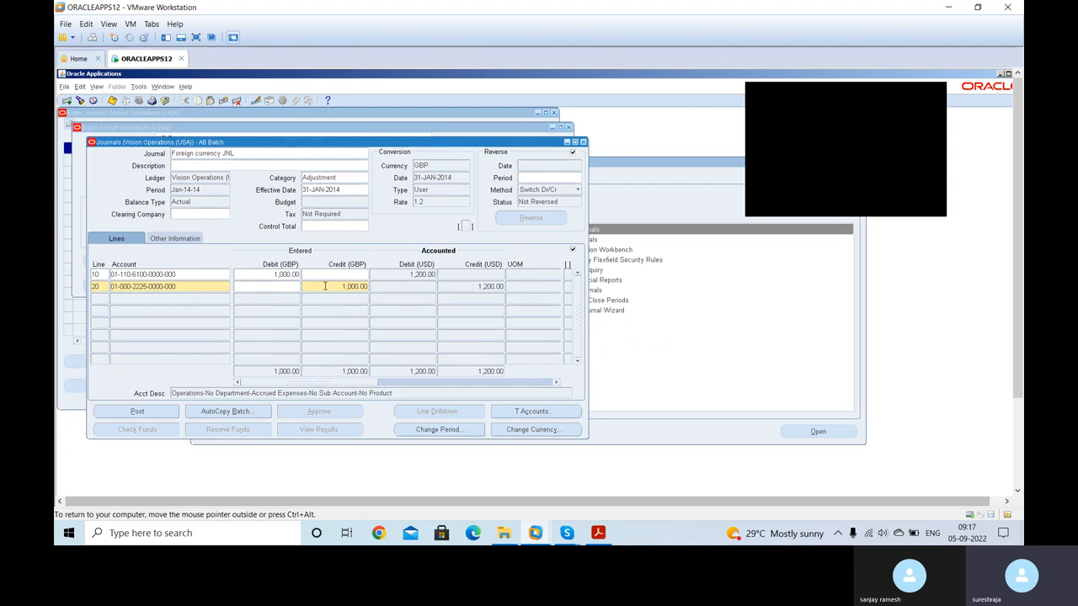
left_click(412, 274)
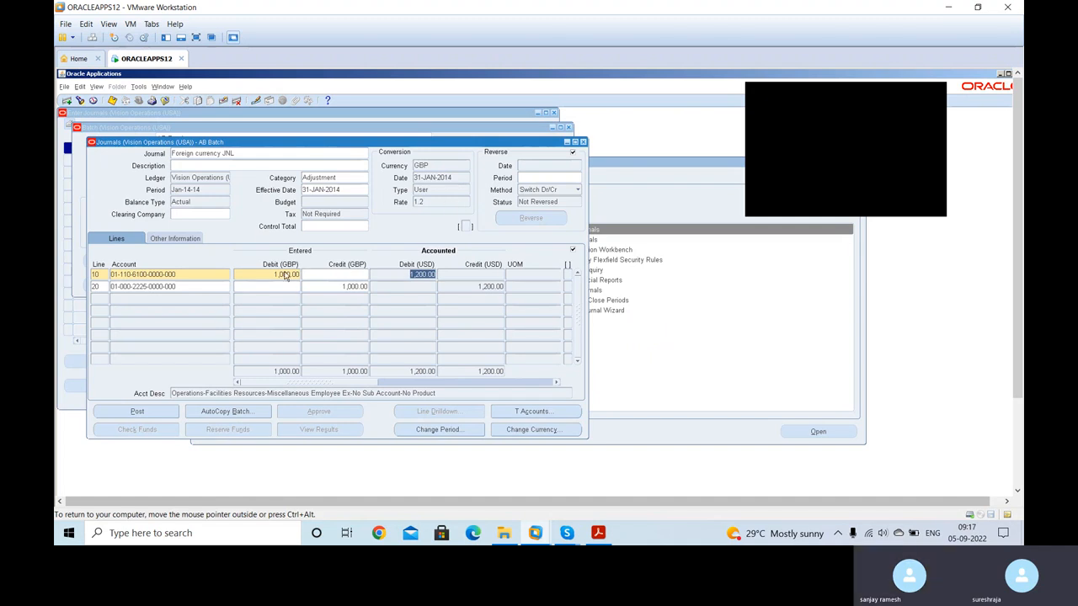
left_click(208, 276)
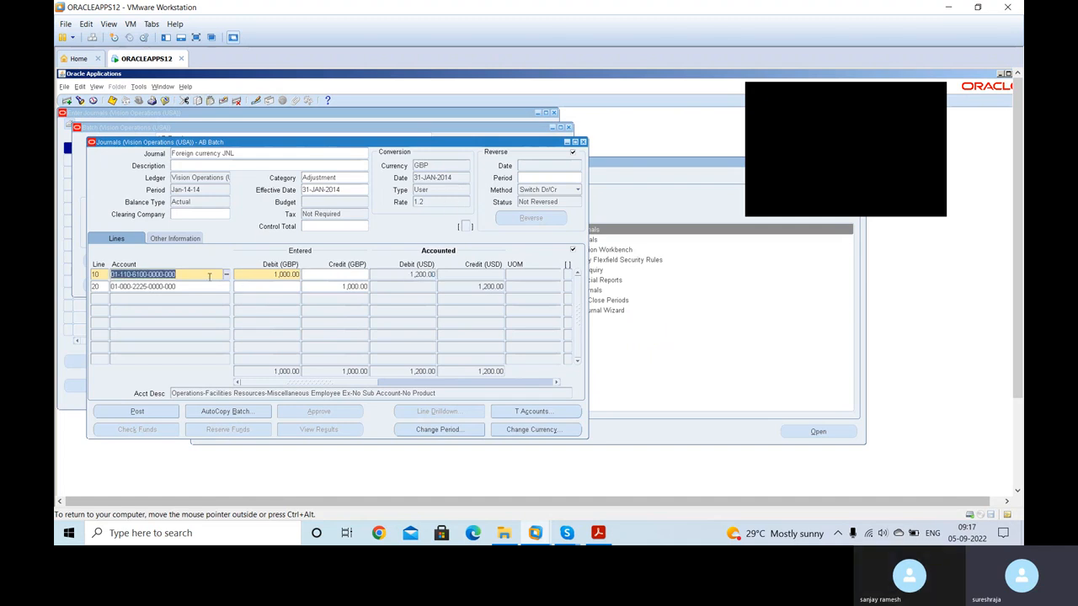
AutoCopy the journal batch to a new batch named "CB Batch" in period DEC-adj-13, effective 31-DEC-2013
left_click(260, 414)
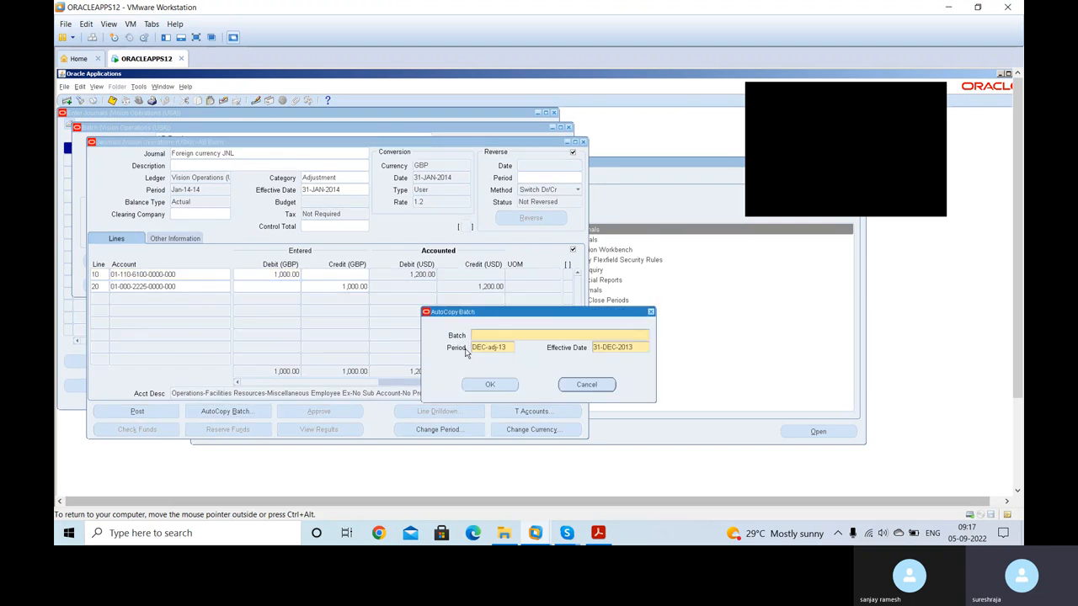
type("CB Batch")
left_click(491, 384)
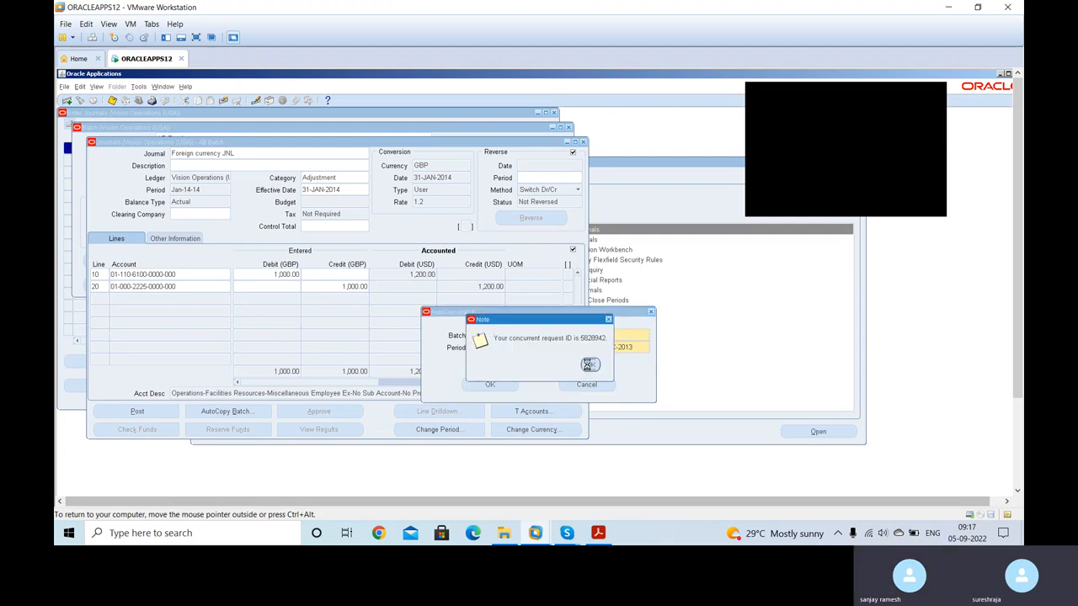
key("Return")
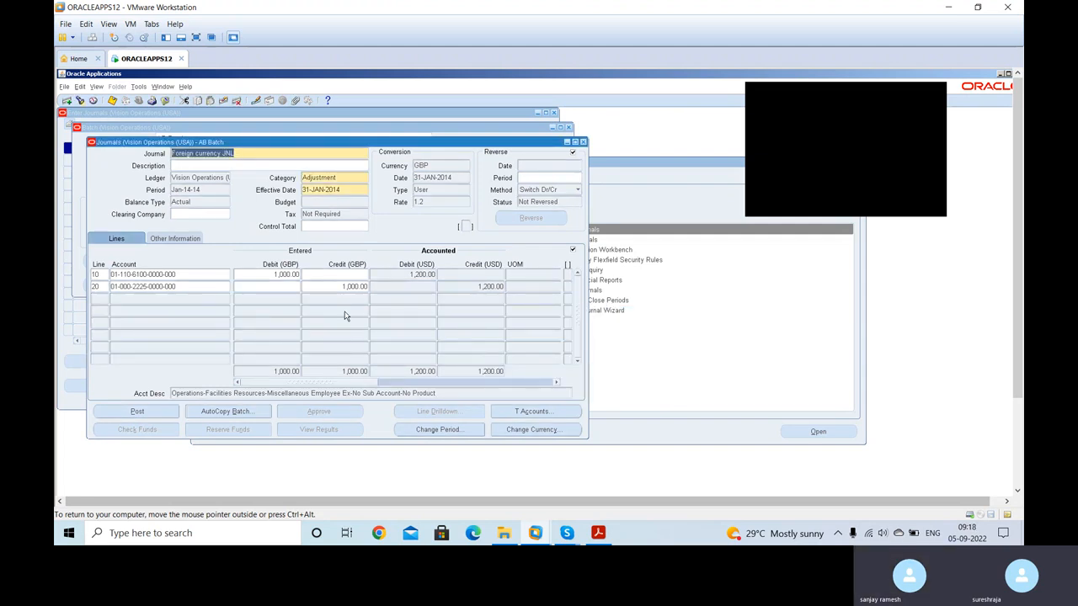
Try to post AB Batch
left_click(139, 415)
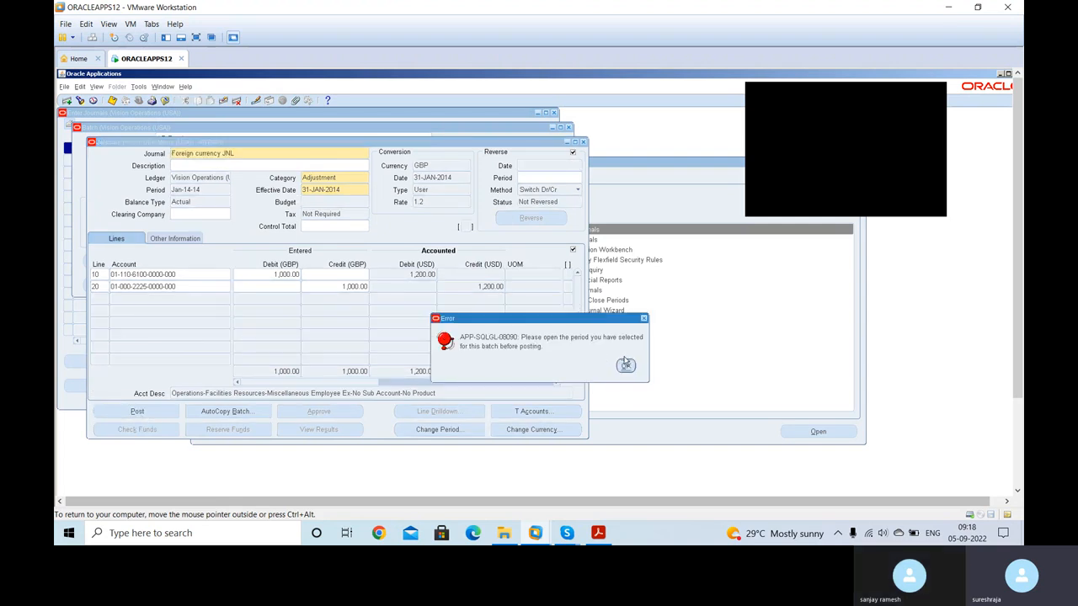
left_click(625, 366)
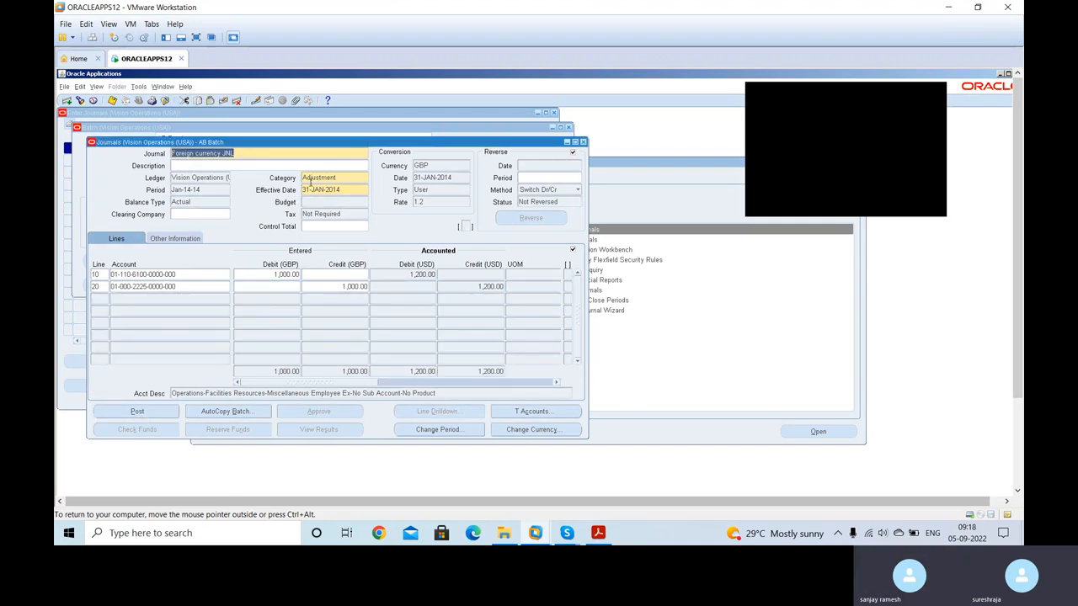
Try to set the journal's effective date to 01-JAN-2013, and discard the pending changes
left_click(326, 188)
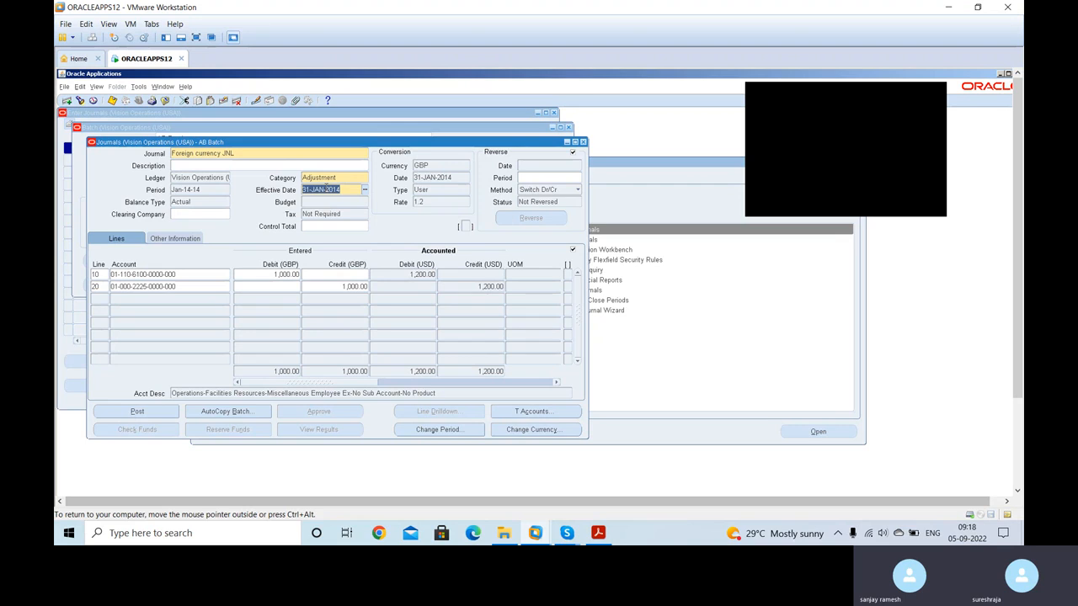
type("01-JAN-2013")
key("Tab")
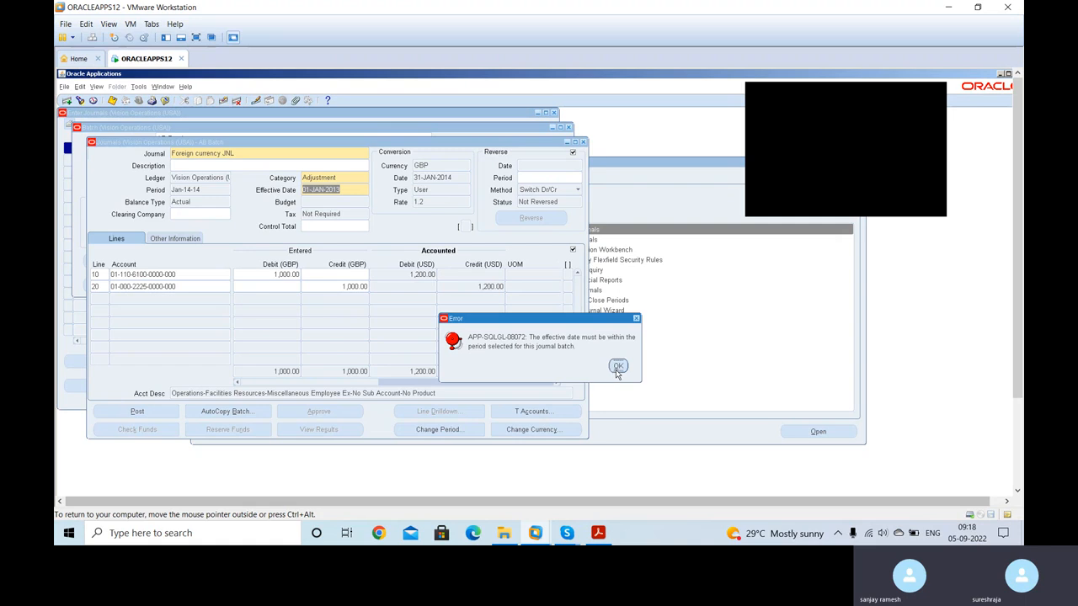
left_click(618, 365)
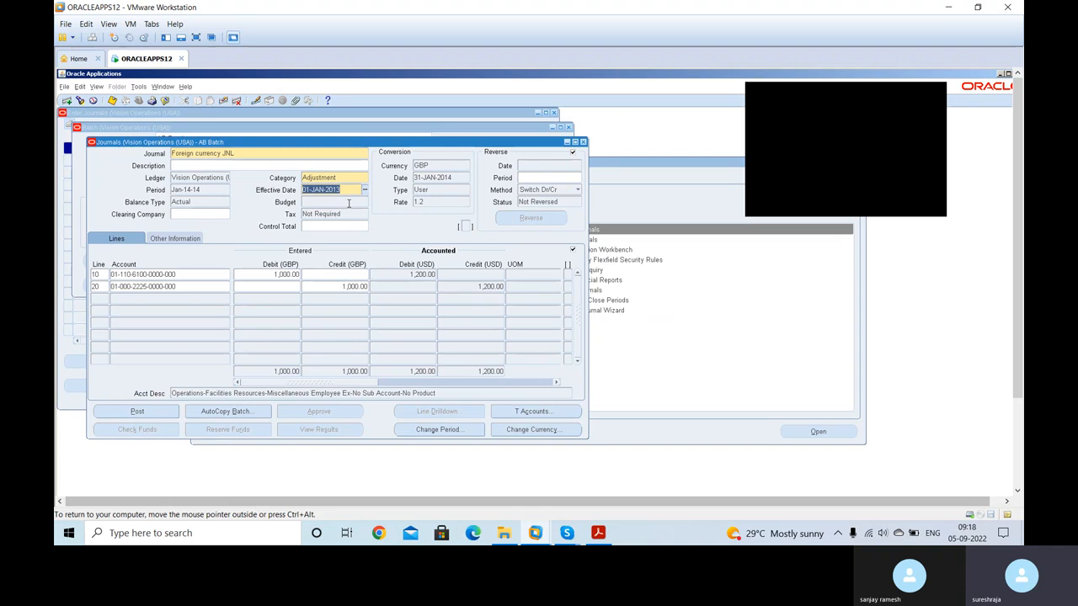
key("Tab")
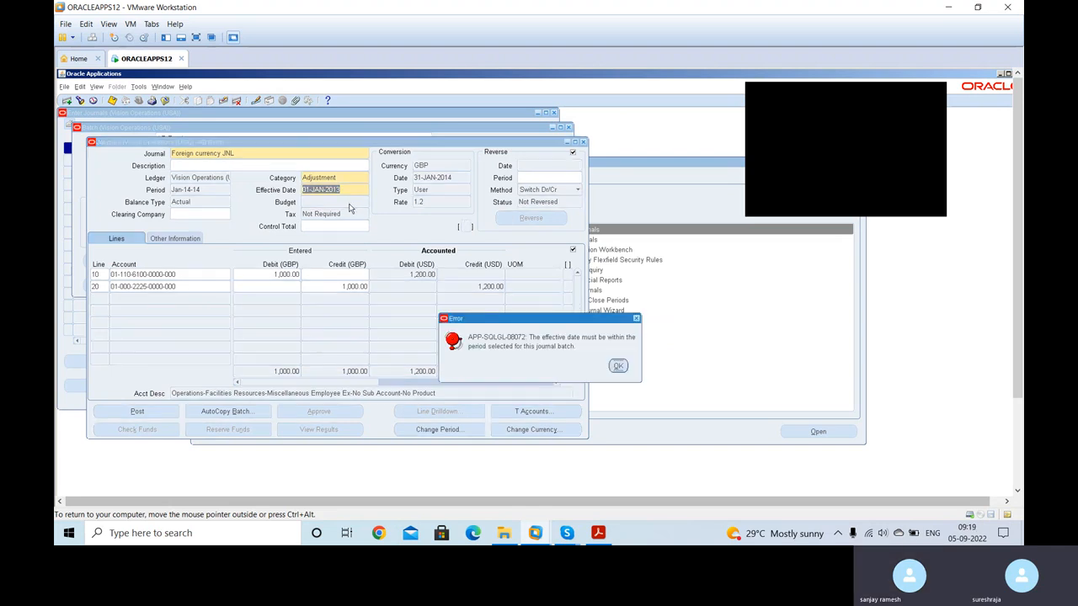
left_click(618, 366)
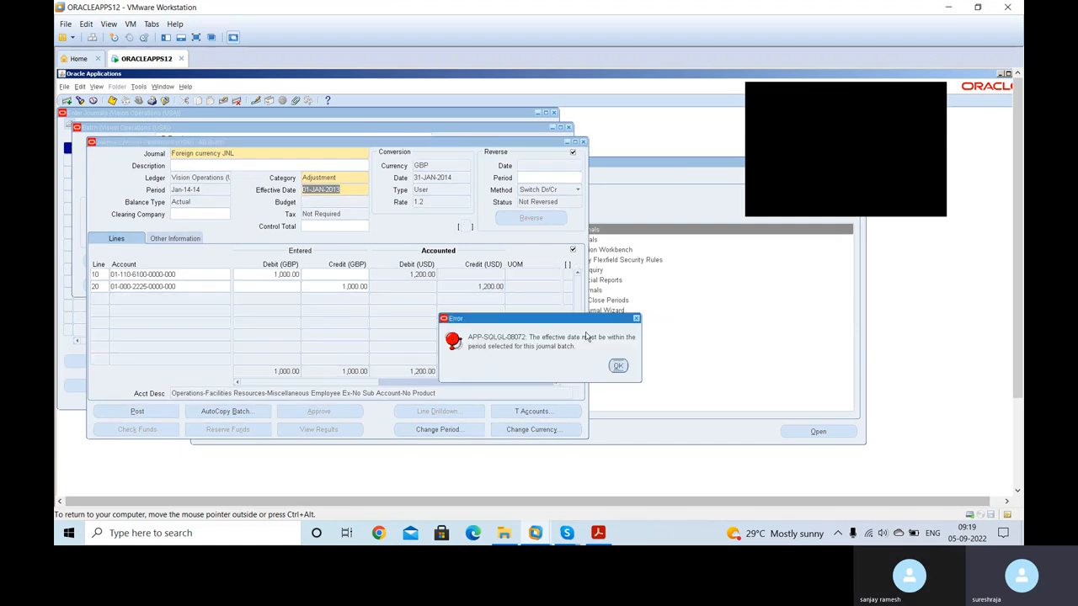
left_click(620, 369)
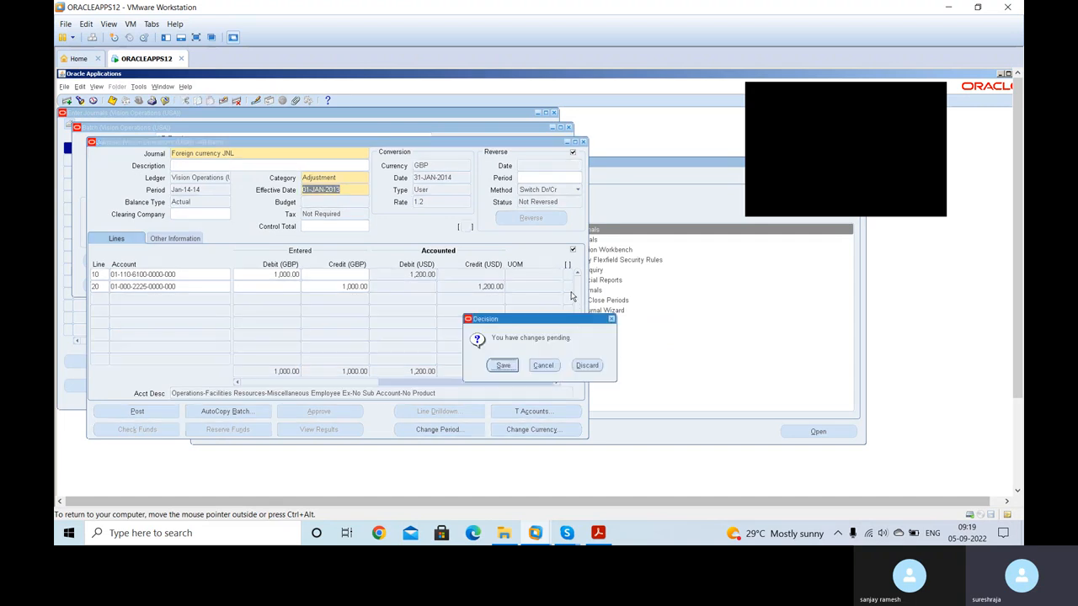
left_click(586, 366)
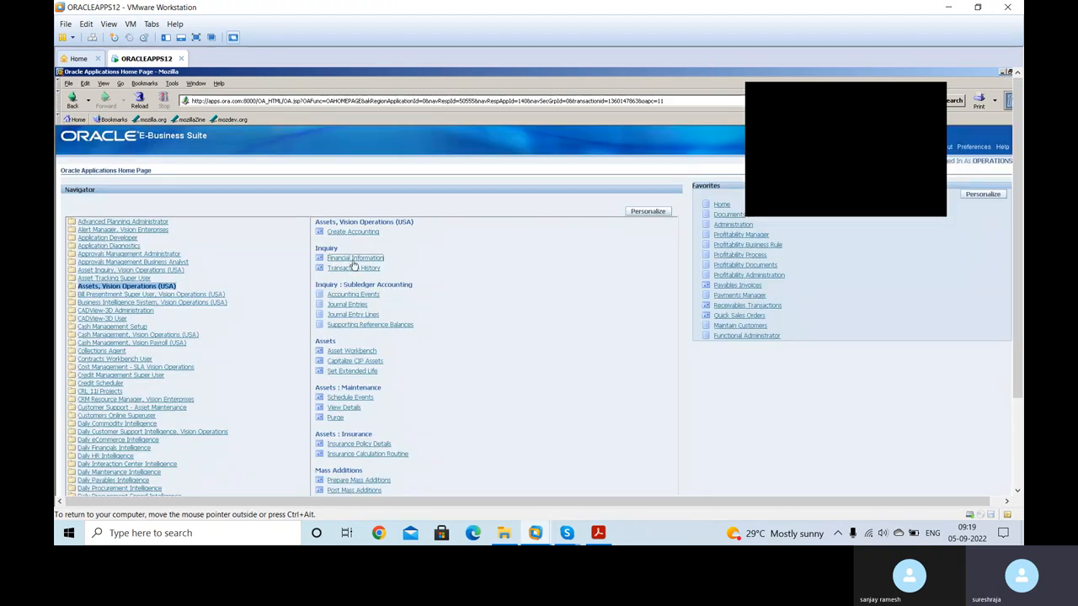
Launch the application forms through the Assets financial information inquiry and switch the responsibility to General Ledger, Vision Operations (USA)
left_click(354, 258)
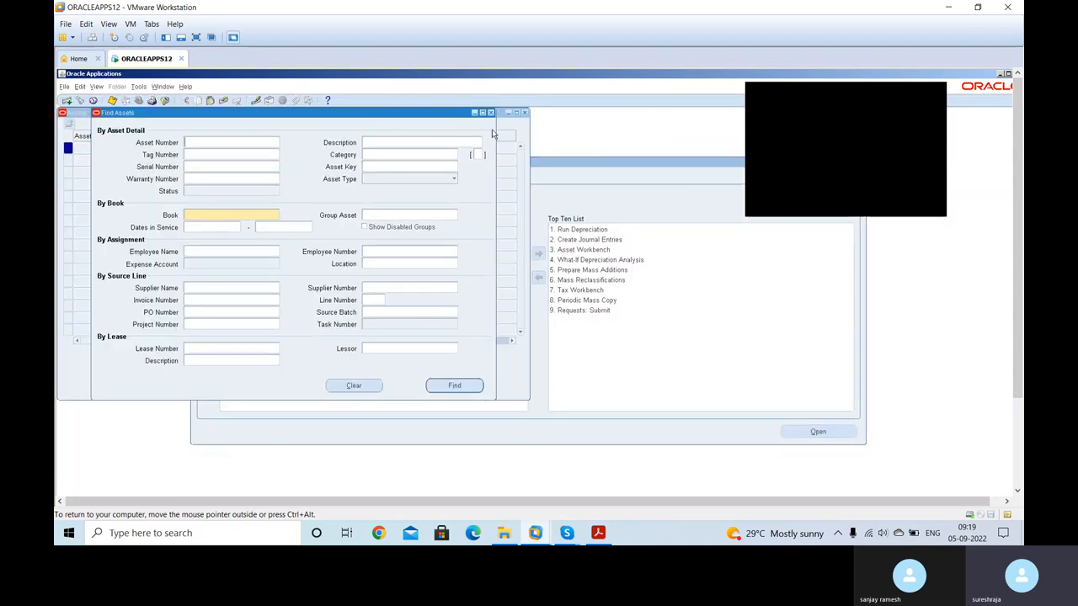
left_click(492, 113)
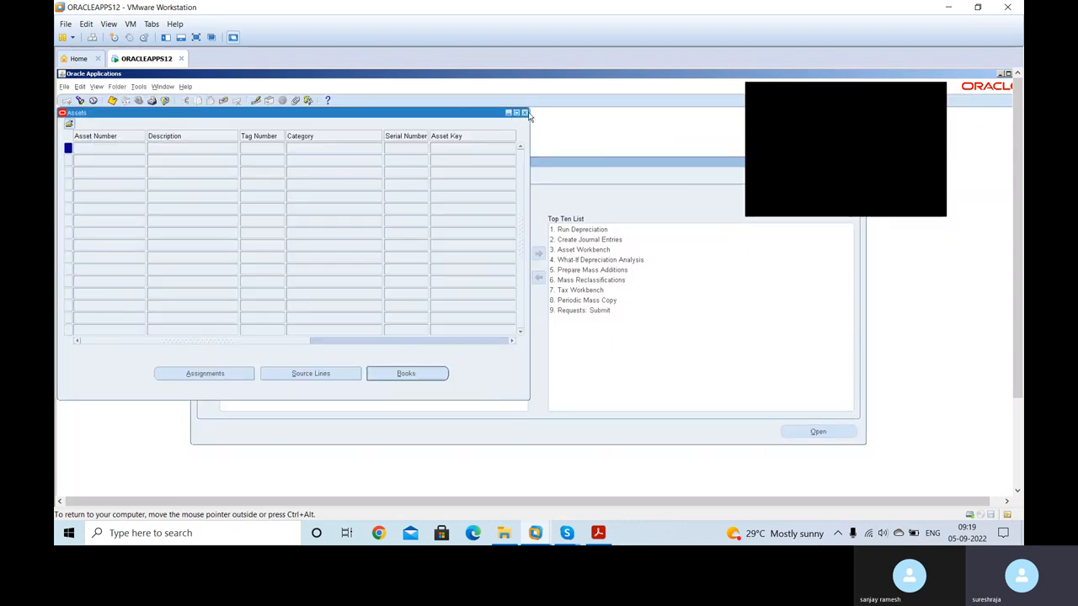
left_click(527, 112)
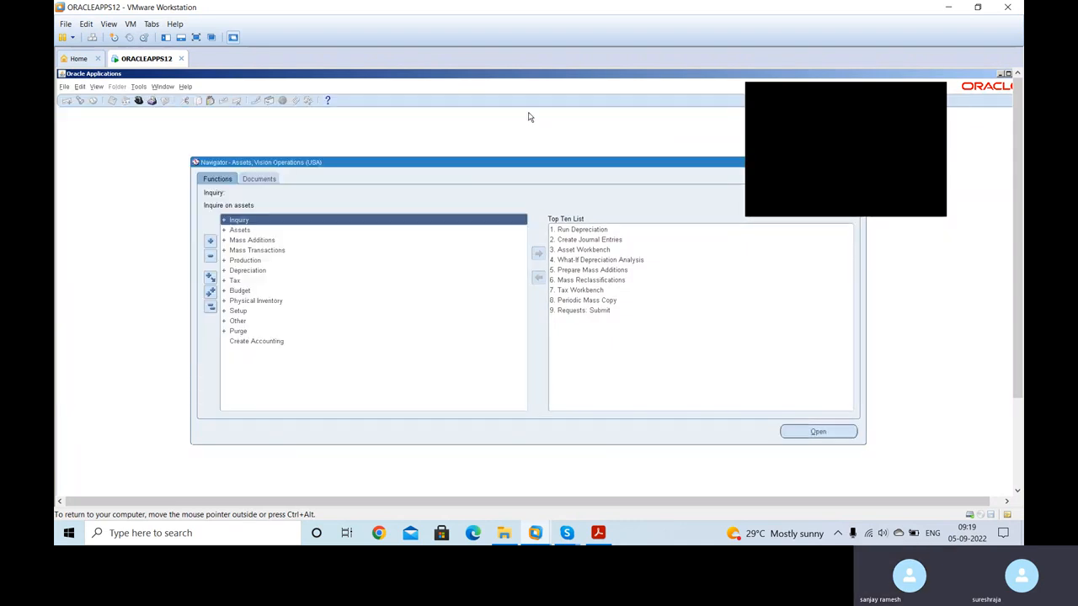
left_click(140, 102)
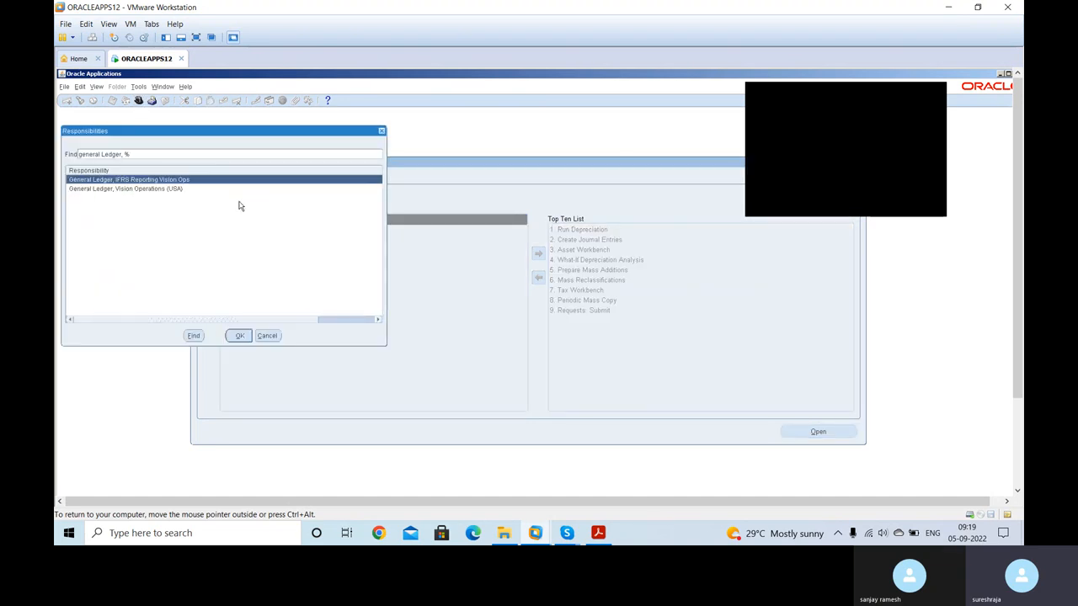
double_click(193, 191)
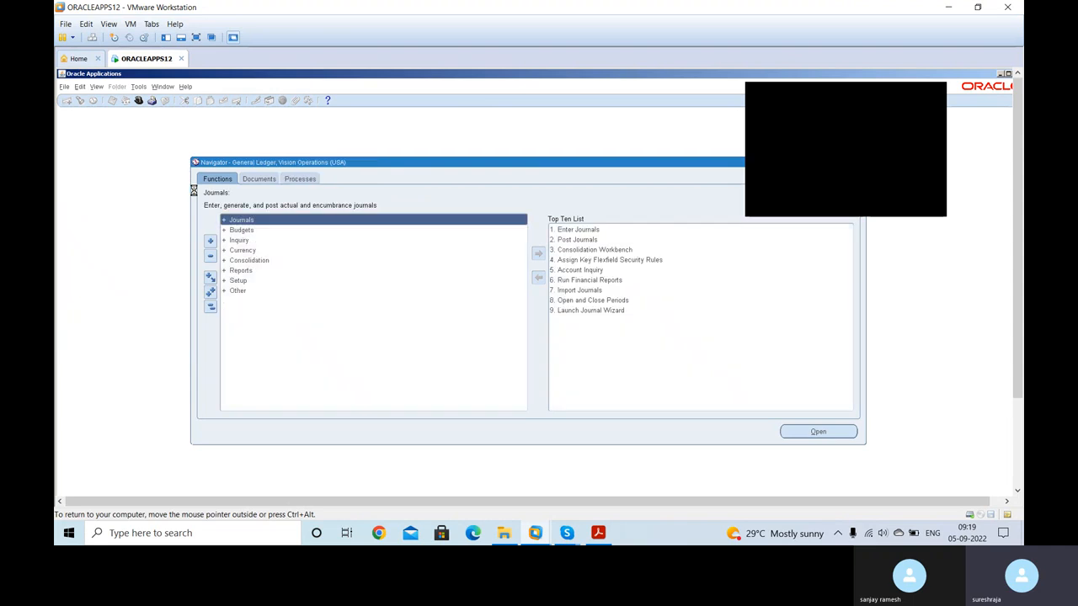
Open journal entry in General Ledger and start a new journal
double_click(280, 224)
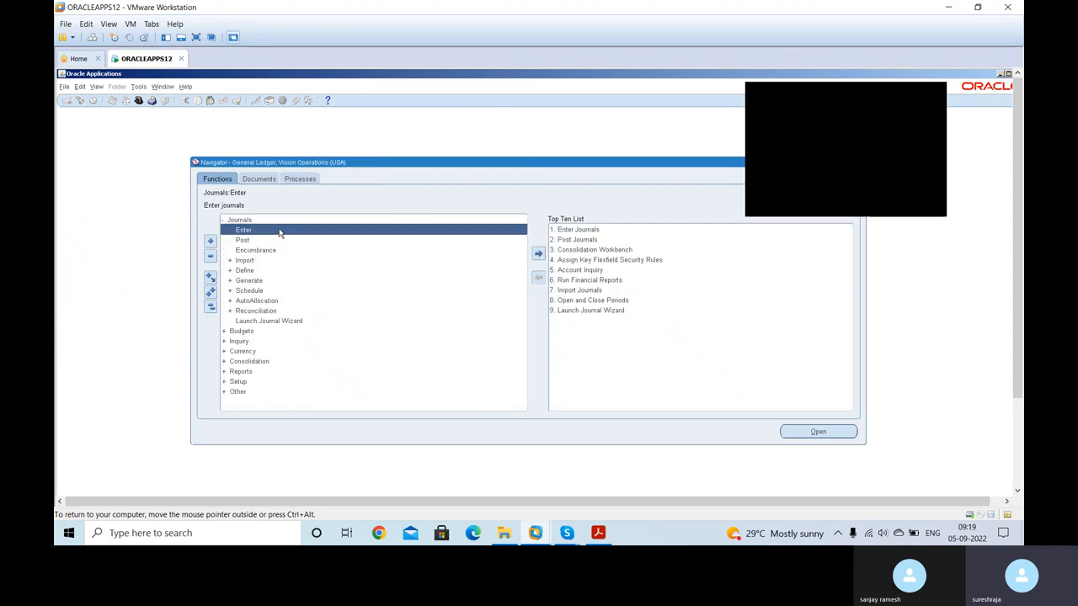
double_click(278, 229)
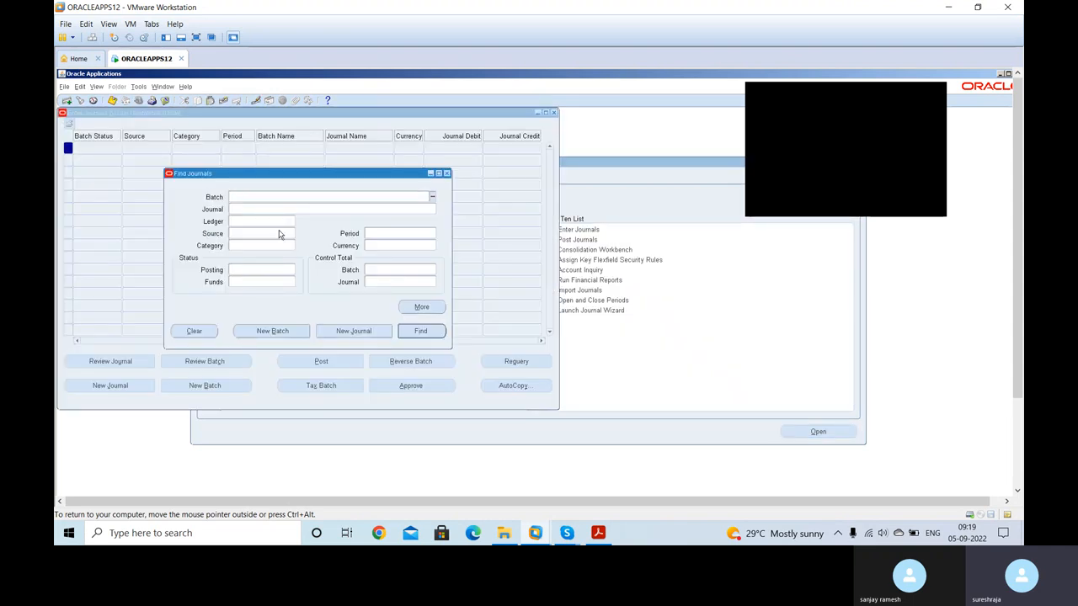
left_click(350, 333)
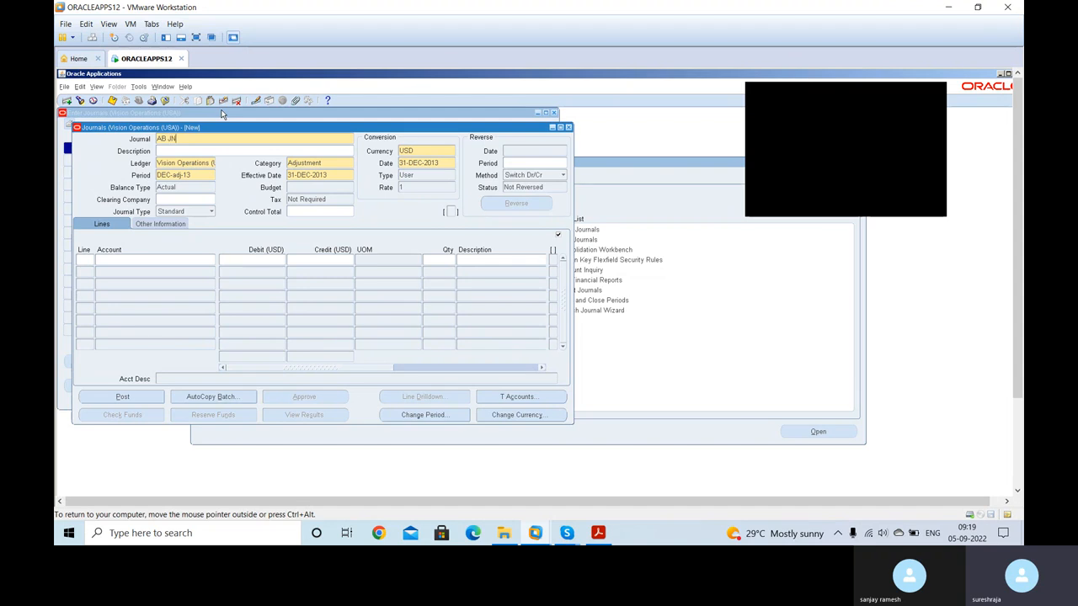
Name the journal AB JNL and start its first line, numbered 10
key("Tab")
key("Tab")
key("Tab")
key("Tab")
key("Tab")
key("Tab")
left_click(81, 262)
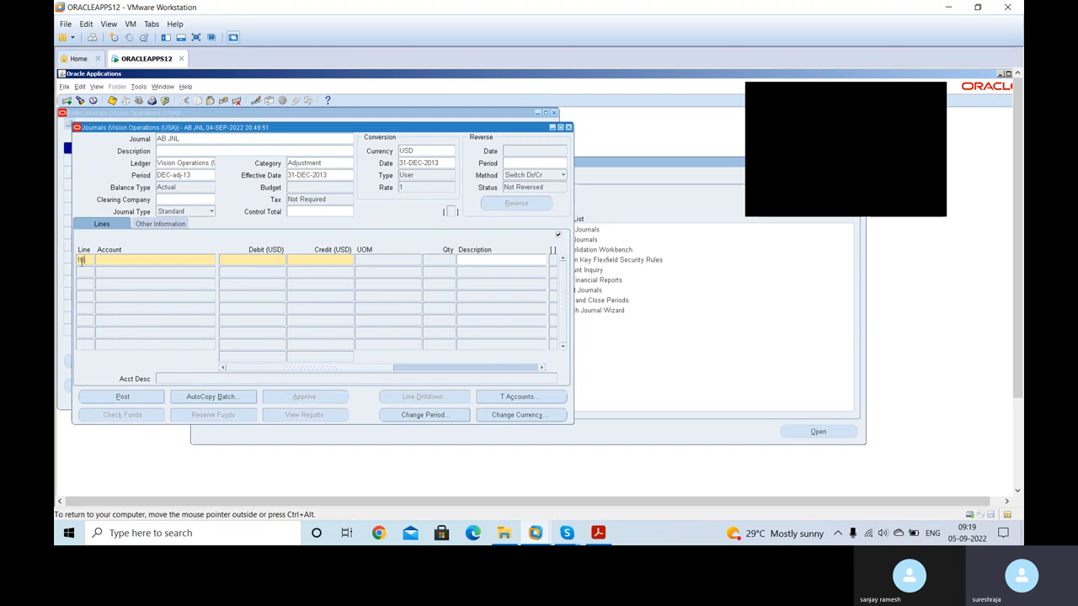
key("Tab")
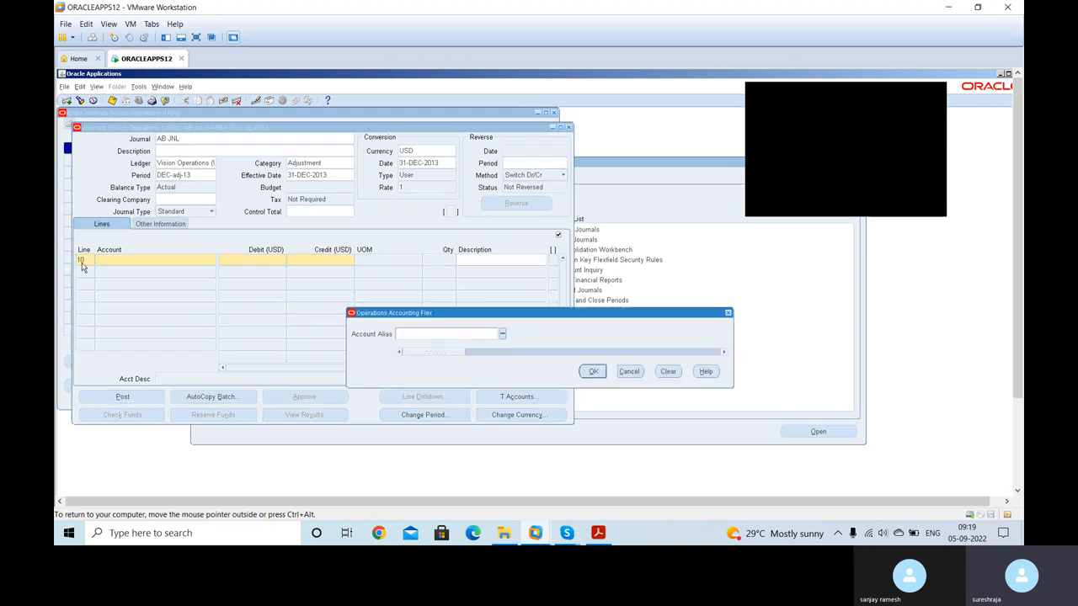
type("cdd")
key("Tab")
key("Return")
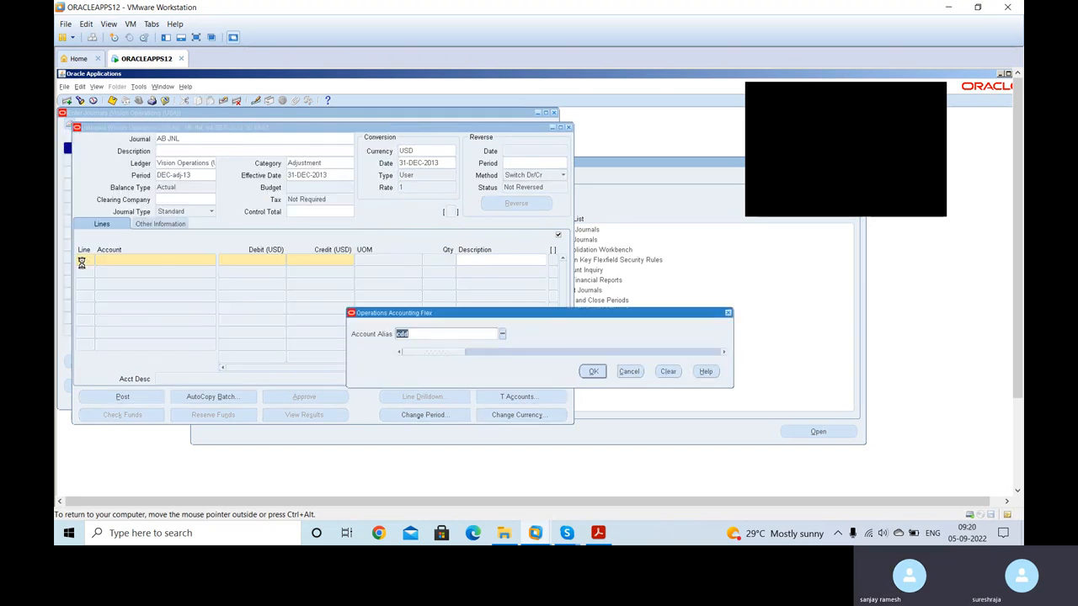
key("Return")
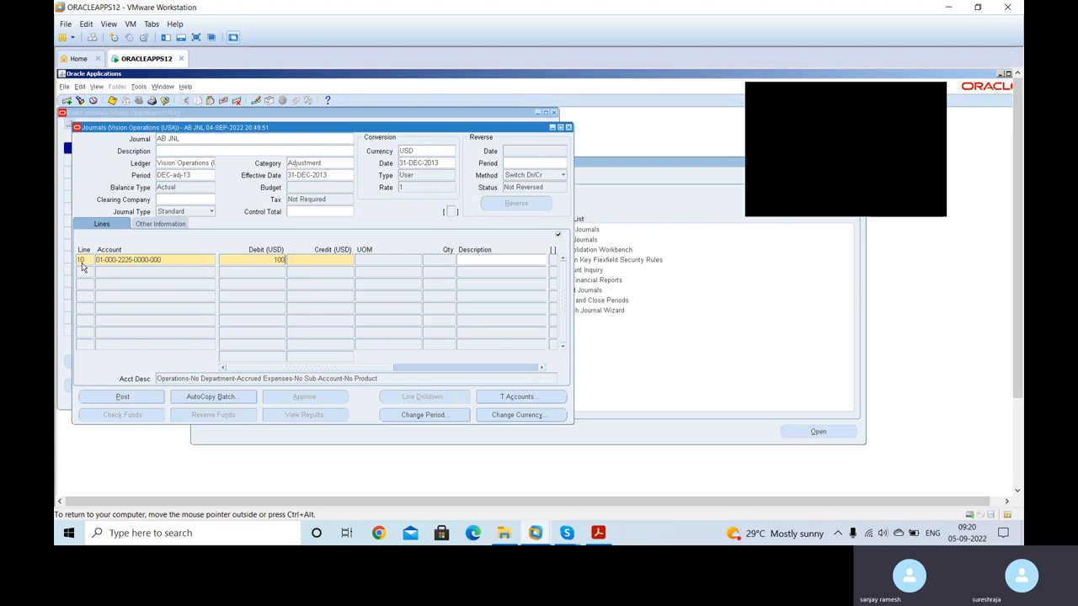
Add line 20 to the journal with account alias ddd and a credit of 99
key("Down")
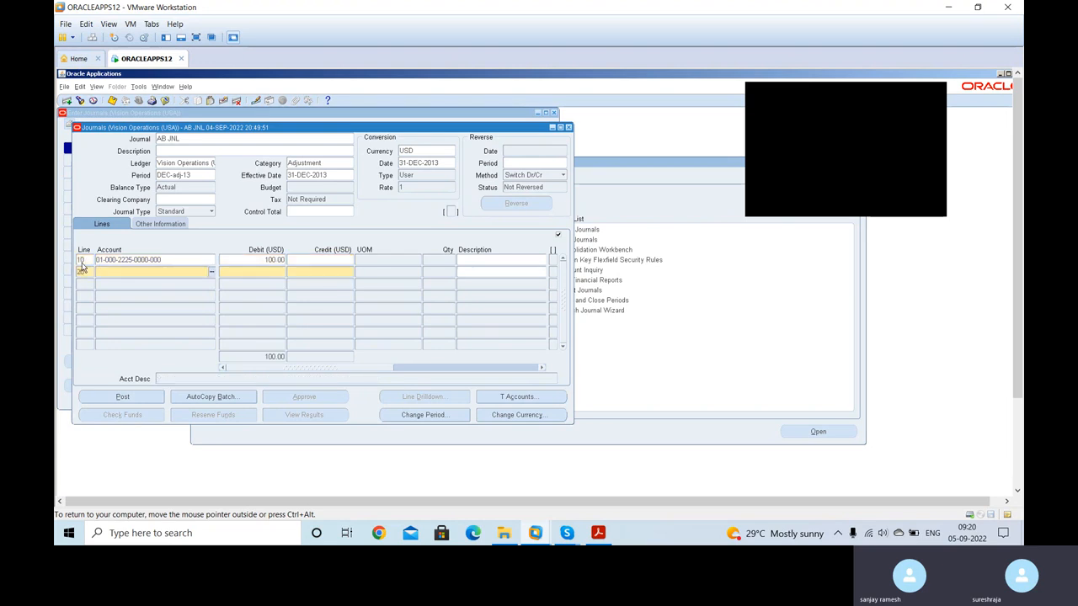
type("ddd")
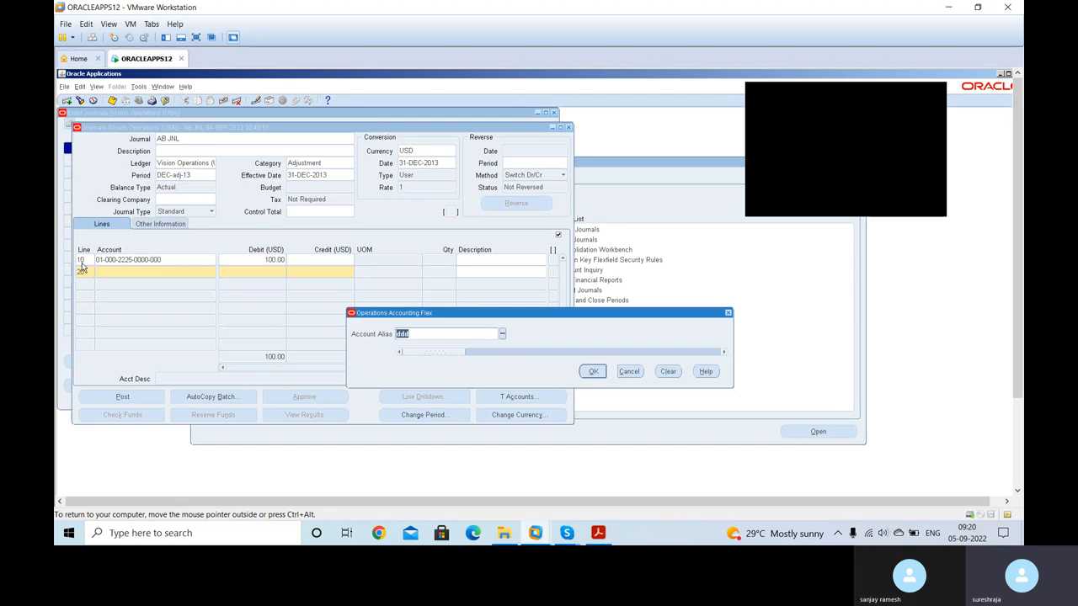
key("Return")
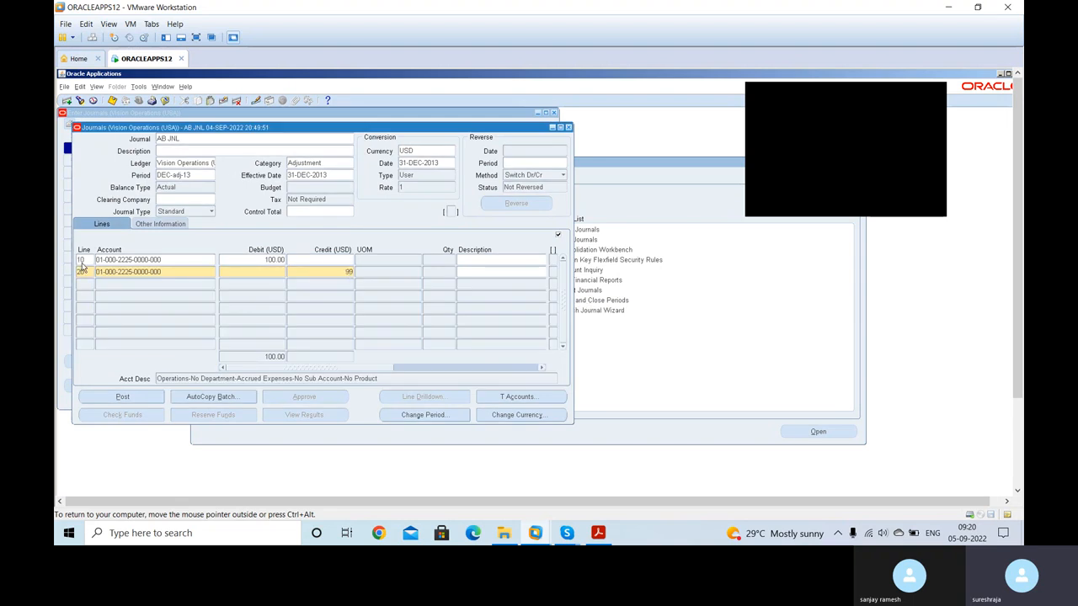
Save the unbalanced AB JNL journal, accepting the debit and credit difference, and submit it for posting
key("ctrl+s")
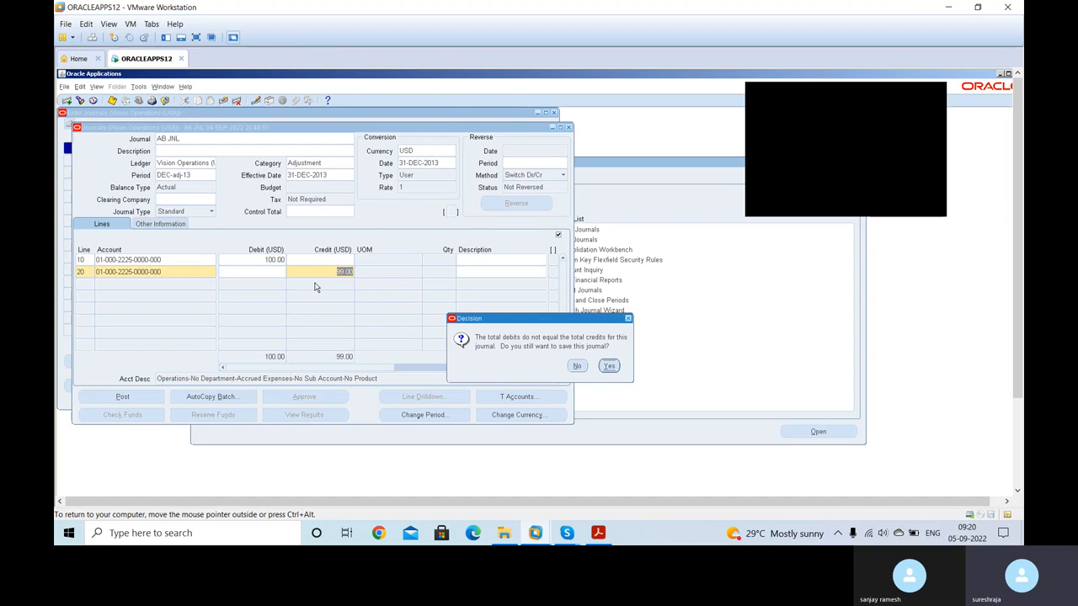
left_click(608, 366)
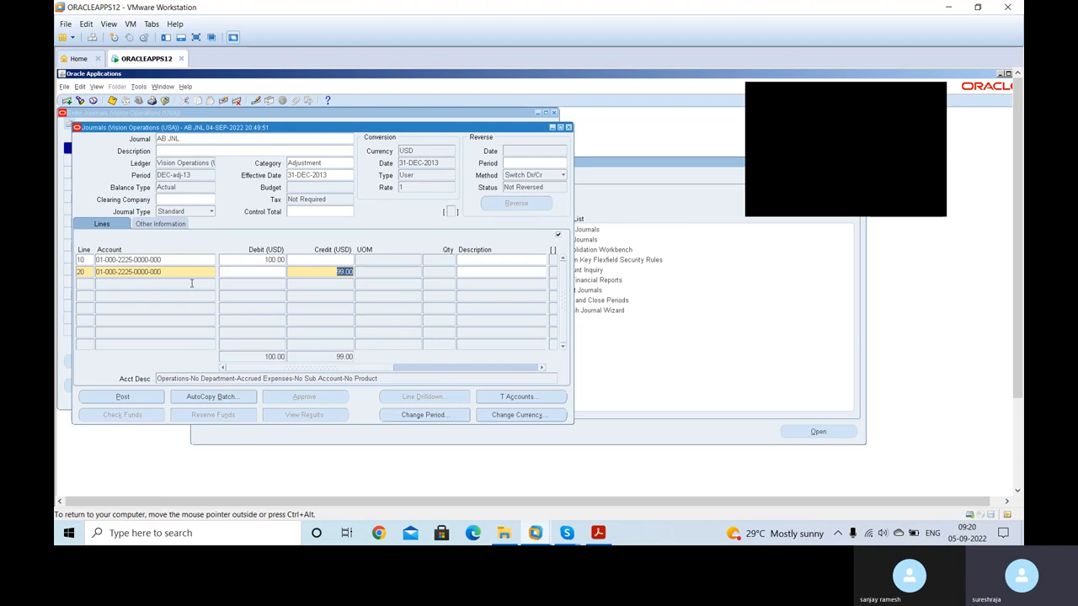
left_click(139, 396)
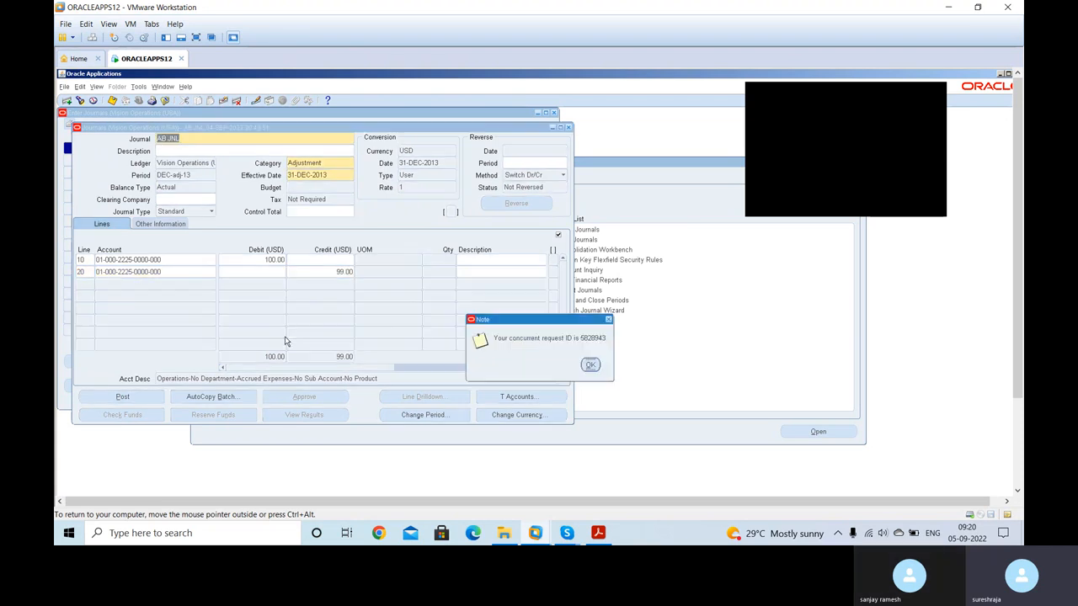
left_click(588, 364)
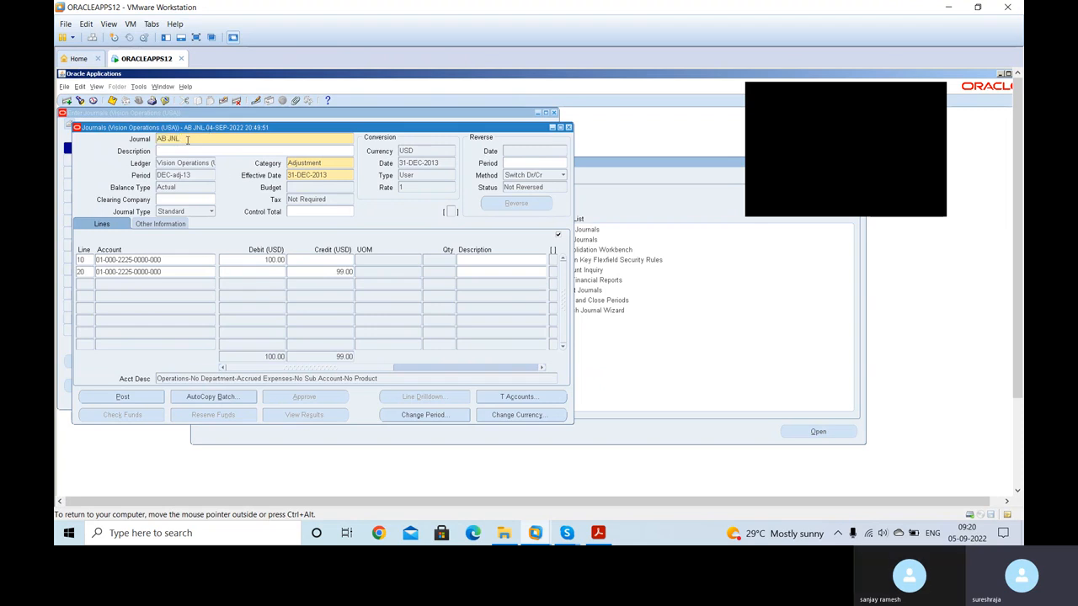
Query the journal AB JNL and check its posting status
double_click(188, 141)
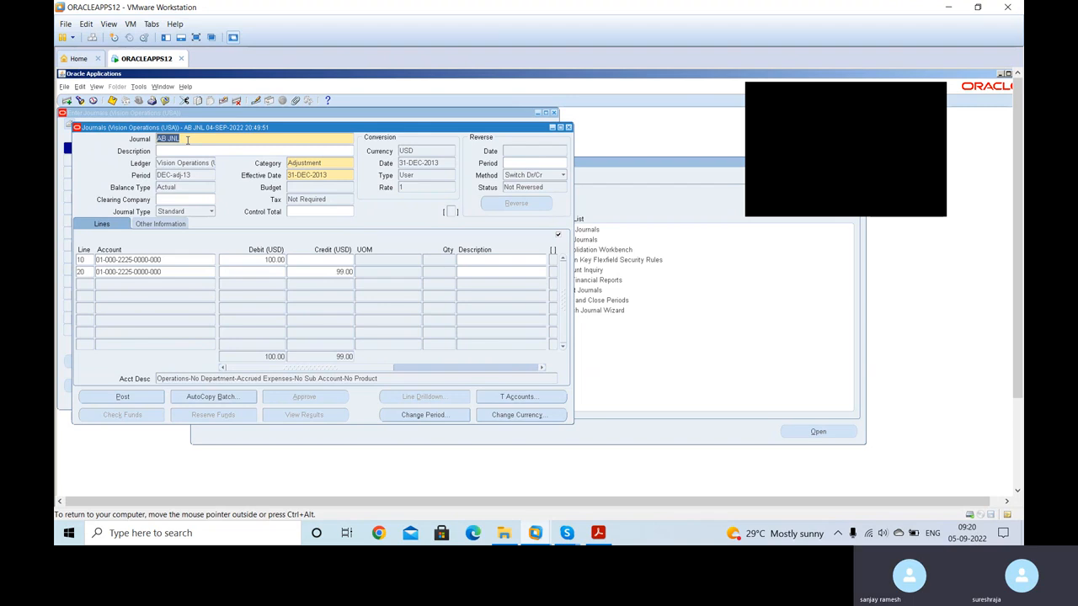
key("F11")
type("AB JNL")
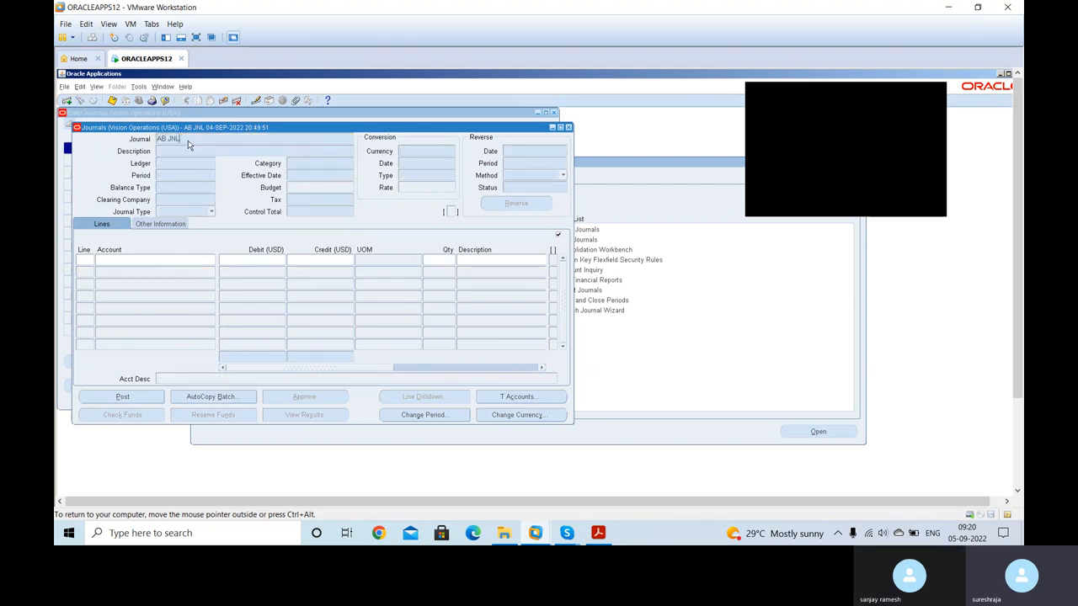
key("ctrl+F11")
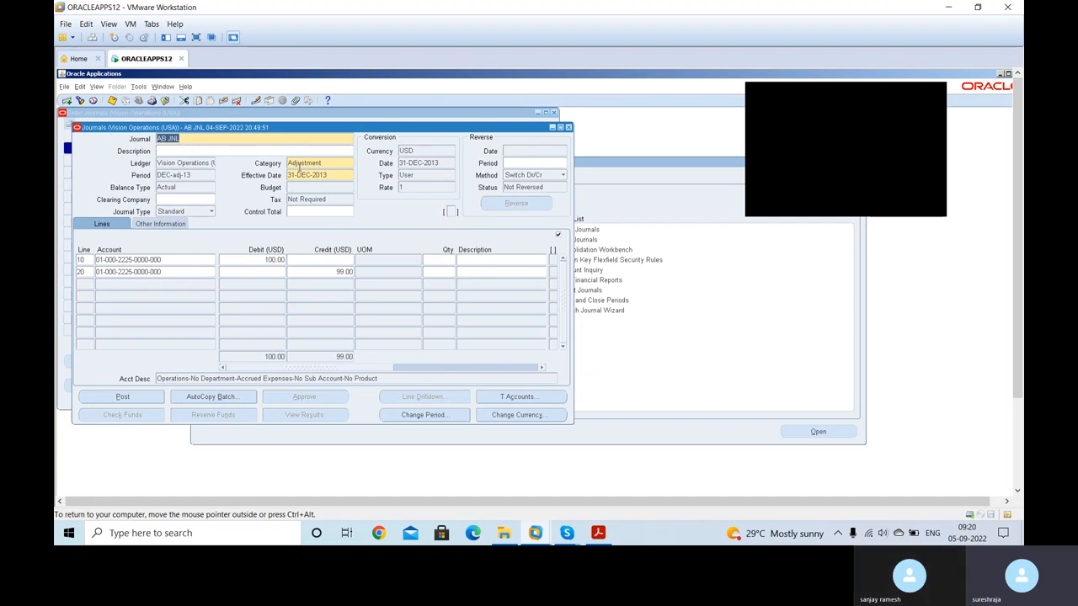
left_click(156, 225)
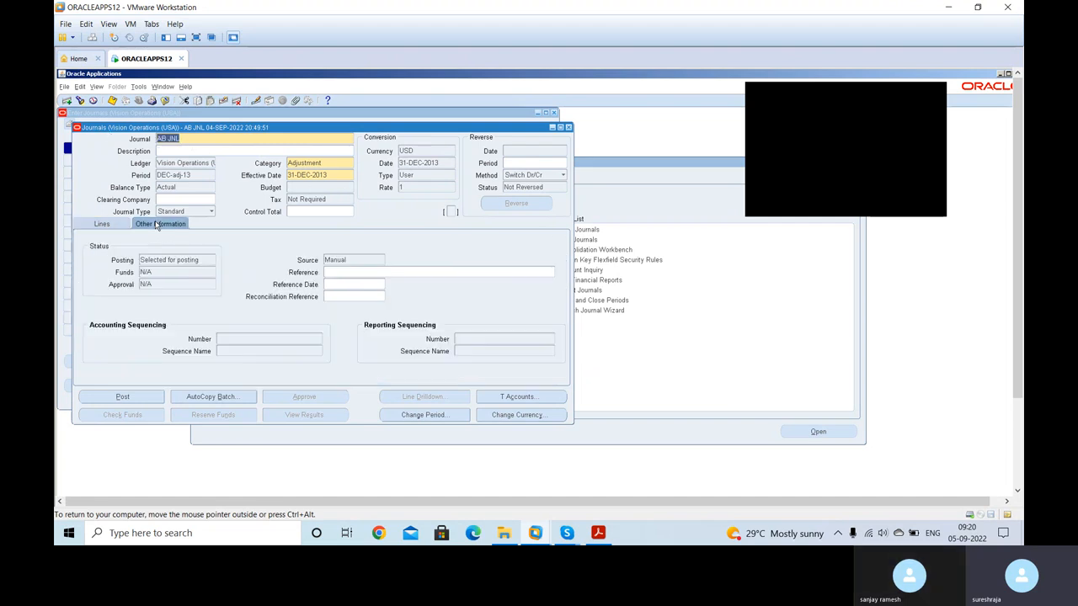
left_click(164, 260)
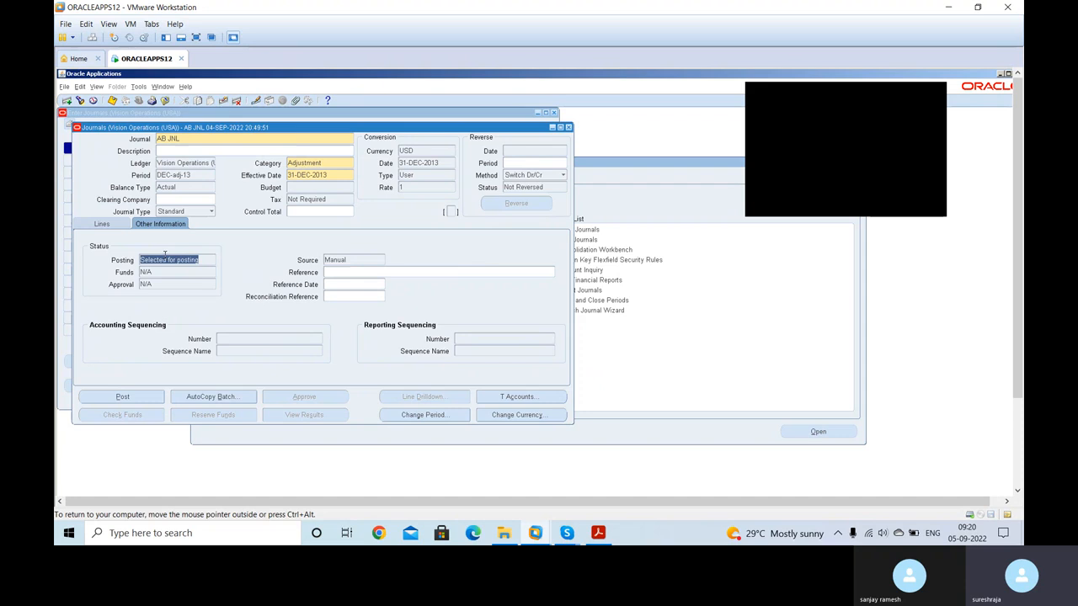
left_click(116, 227)
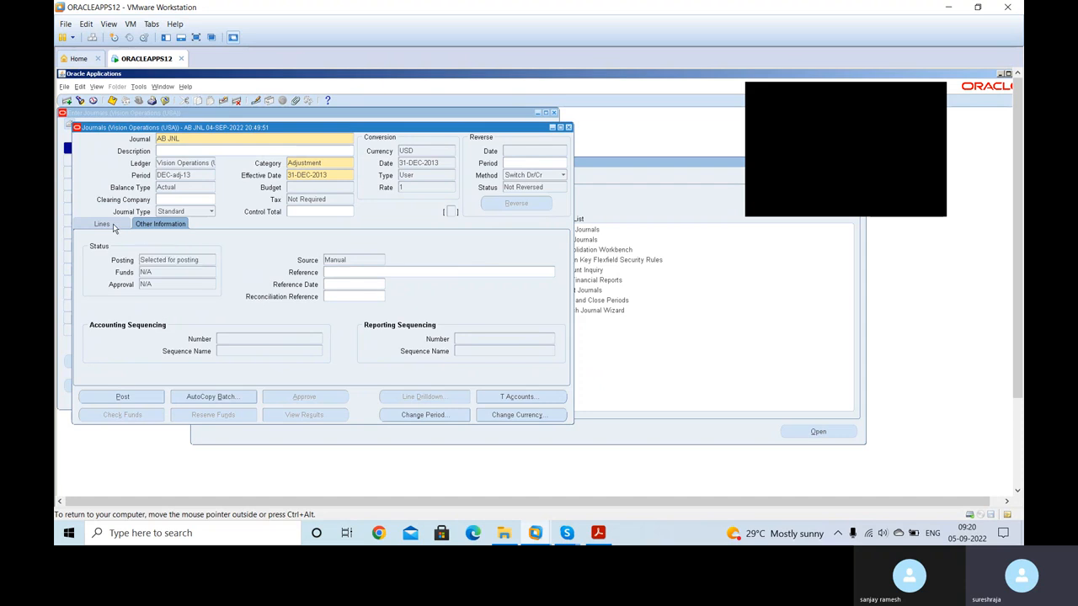
Query AB JNL again and examine its lines, including the description of the suspense line
left_click(224, 137)
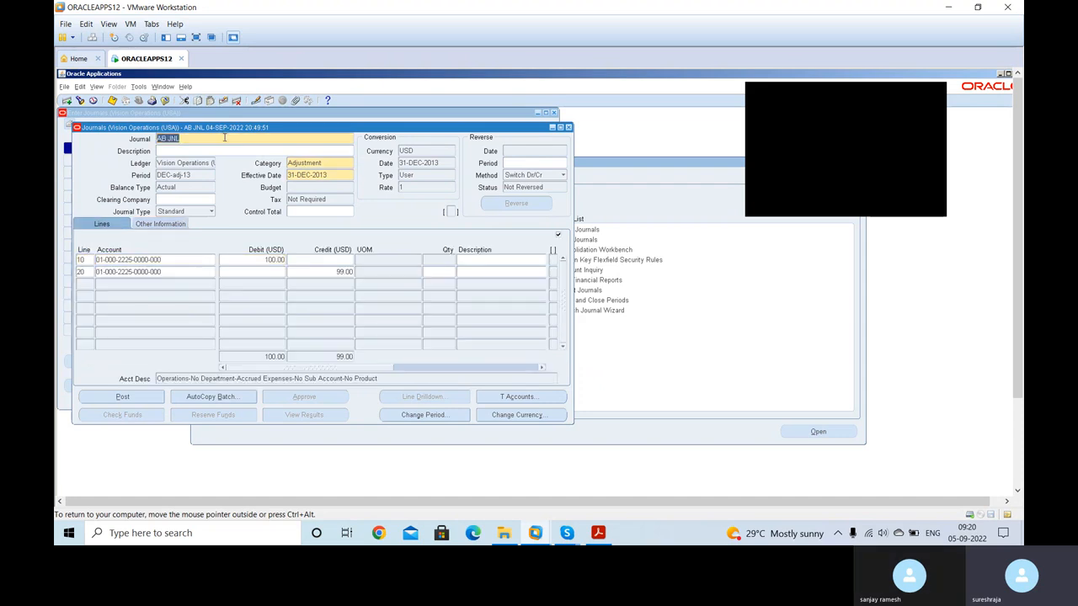
key("Down")
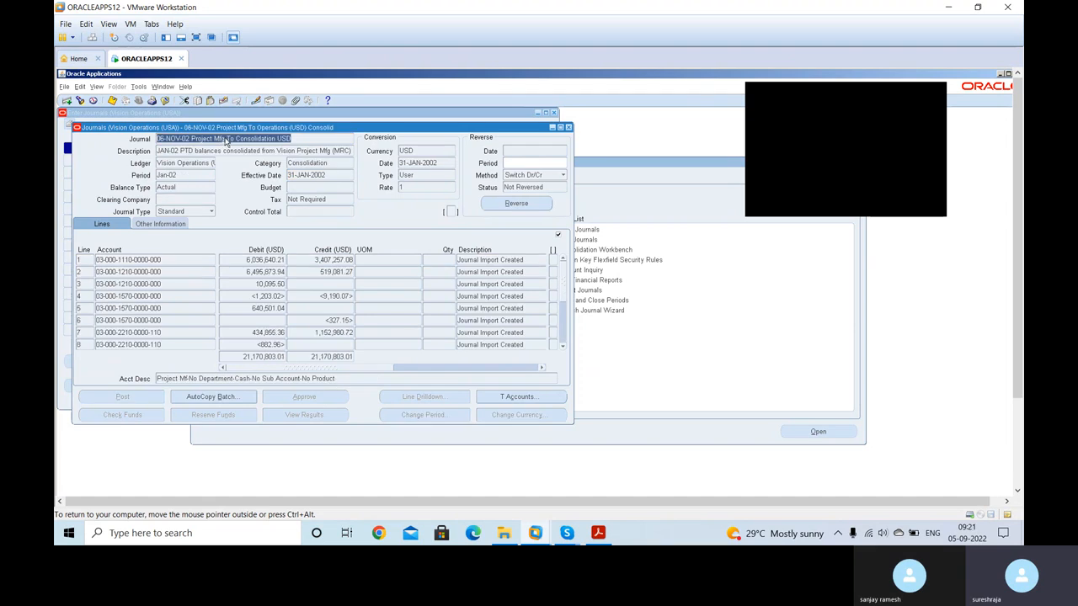
key("Down")
type("AB JNL")
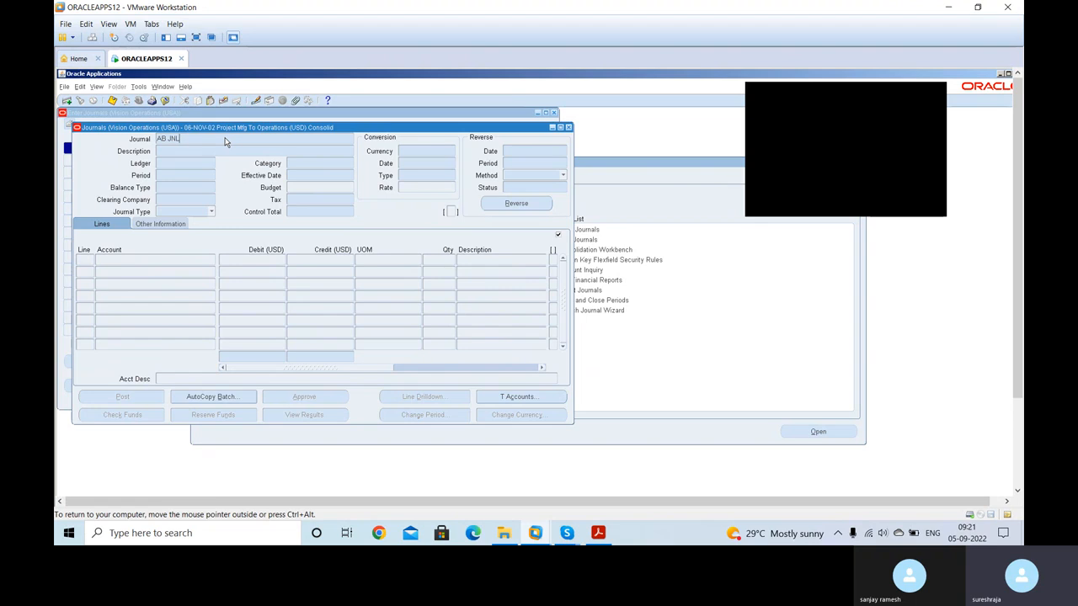
key("ctrl+F11")
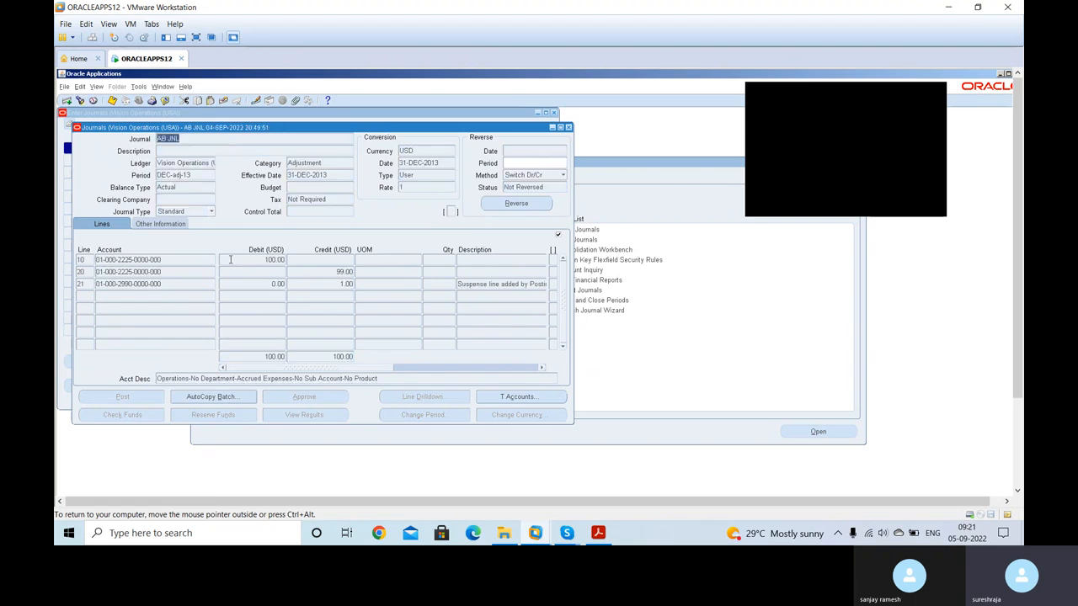
left_click(494, 287)
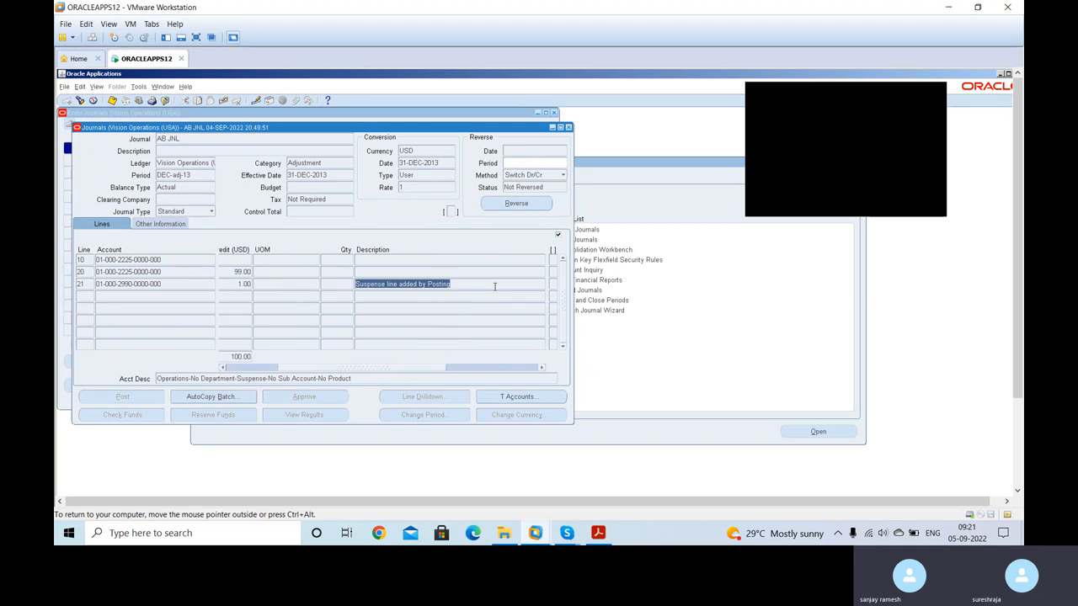
left_click(234, 369)
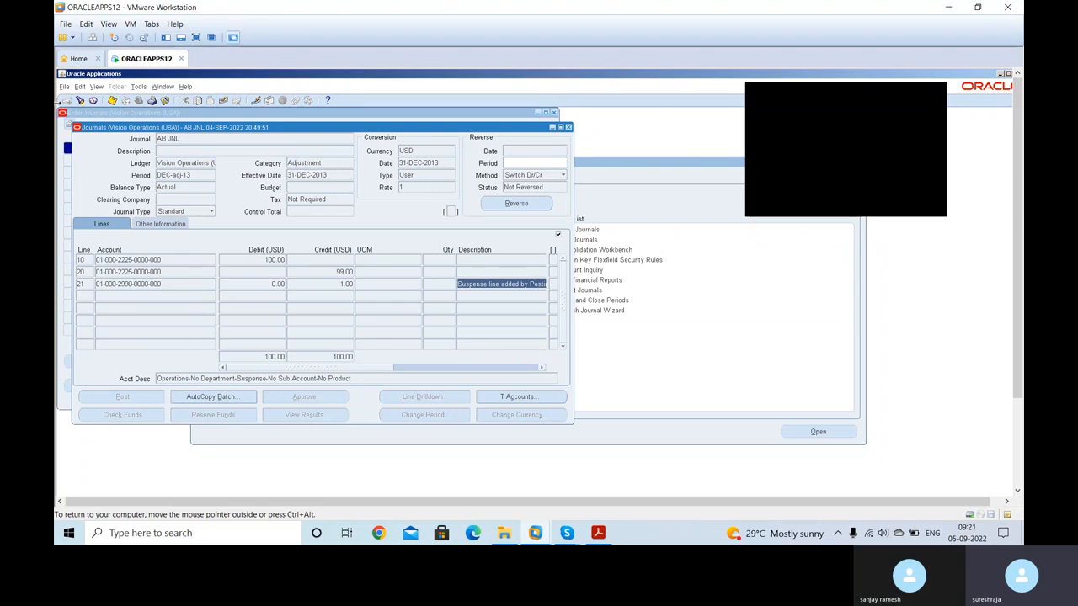
left_click(80, 87)
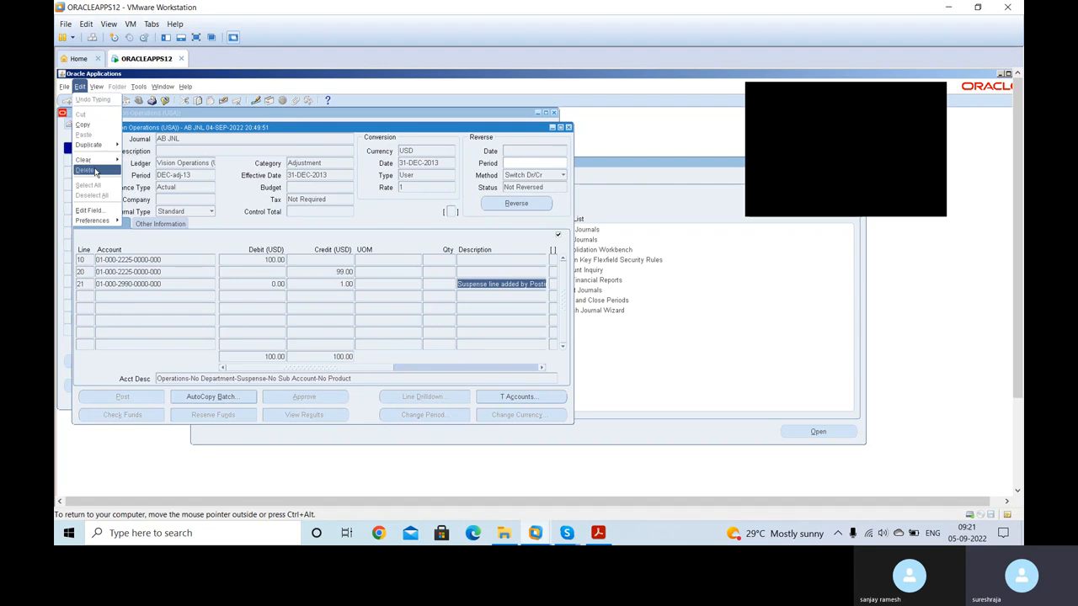
left_click(294, 134)
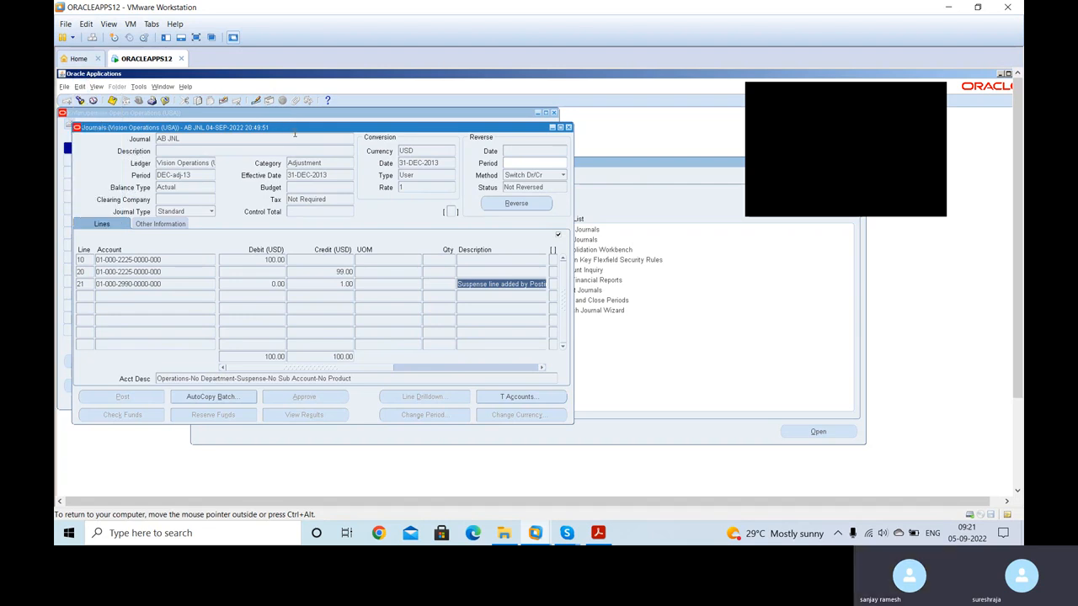
Reverse the AB JNL journal into period Feb-14-14 and close the journal windows
left_click(516, 204)
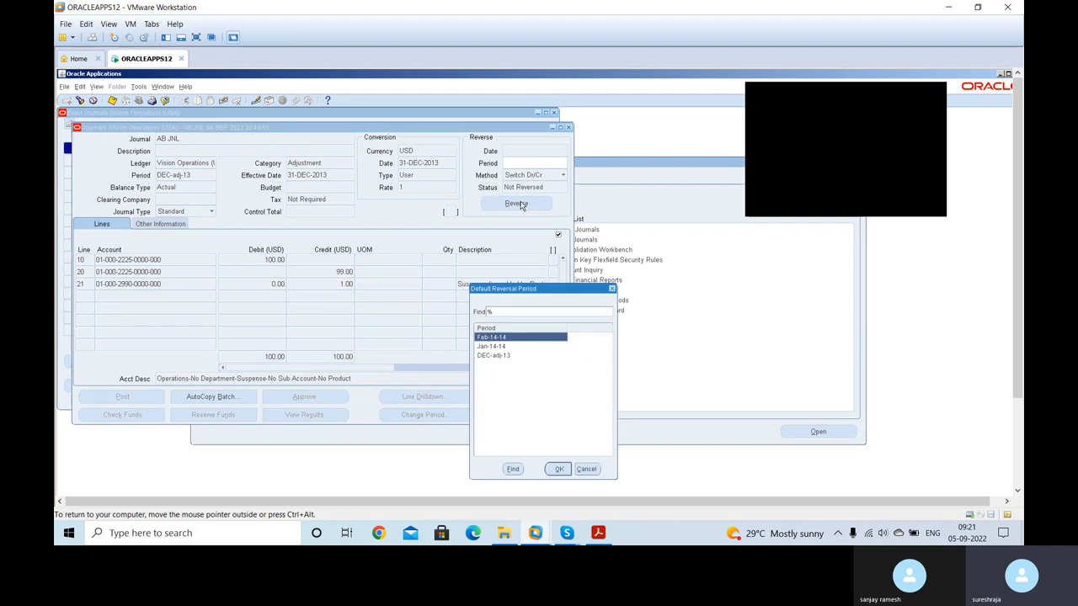
double_click(495, 340)
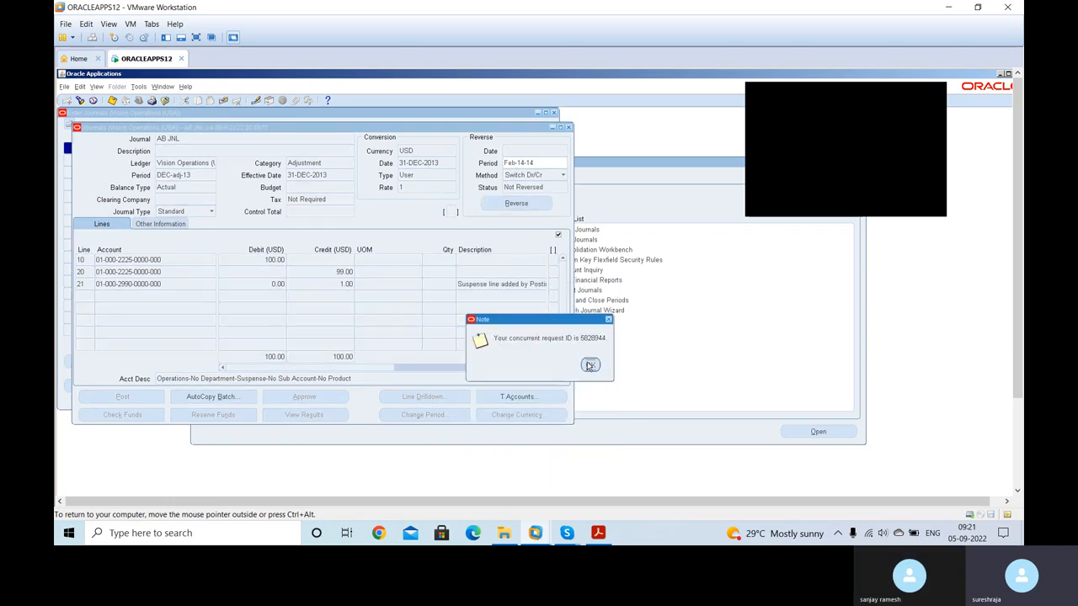
left_click(590, 364)
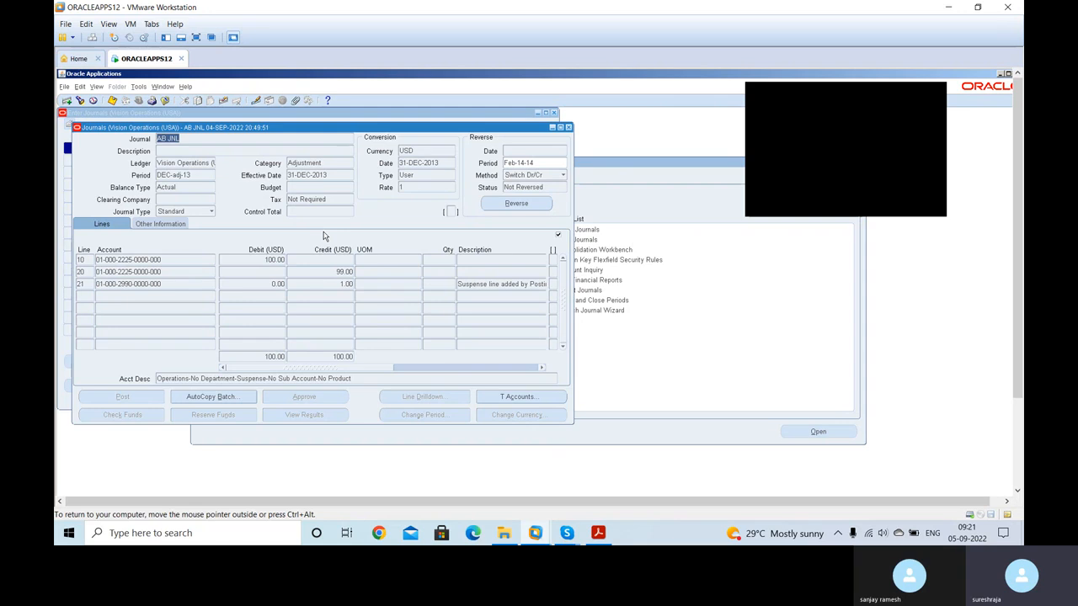
left_click(568, 127)
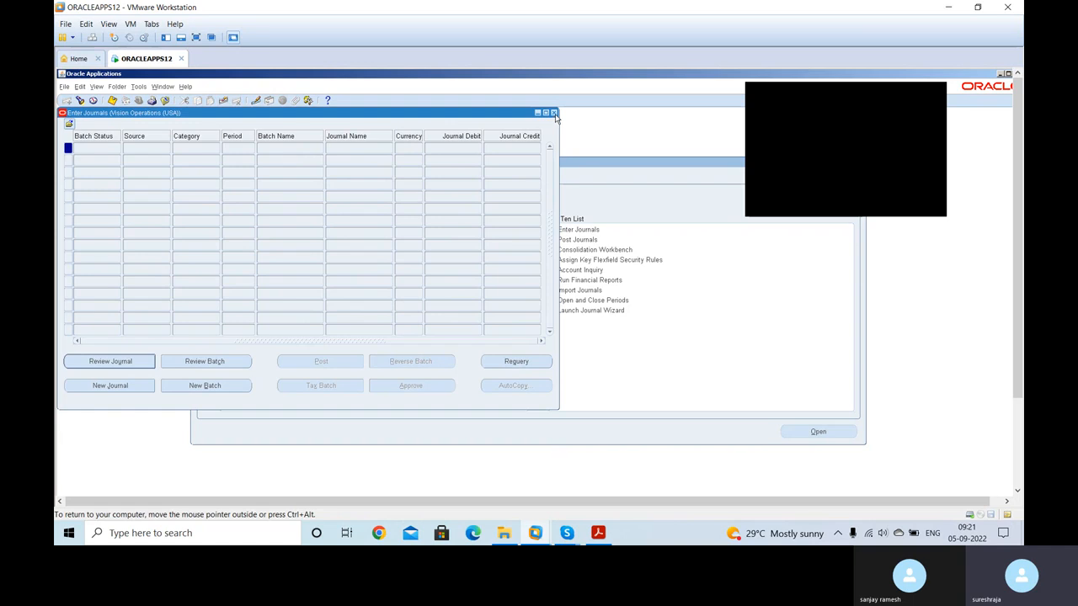
left_click(554, 113)
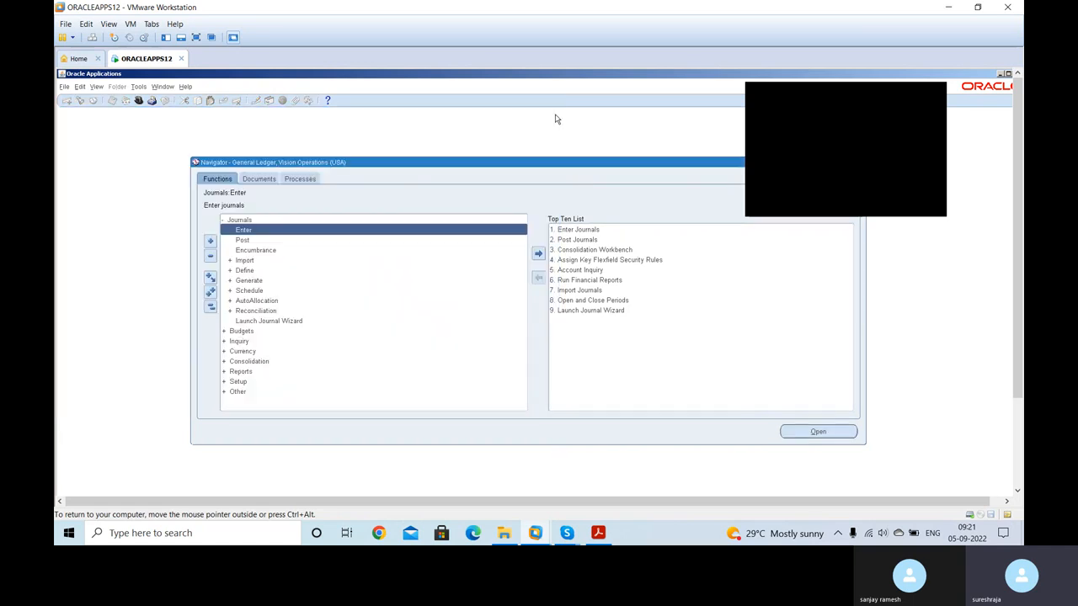
Look through the journal definition functions in the navigator and collapse the function list
left_click(211, 307)
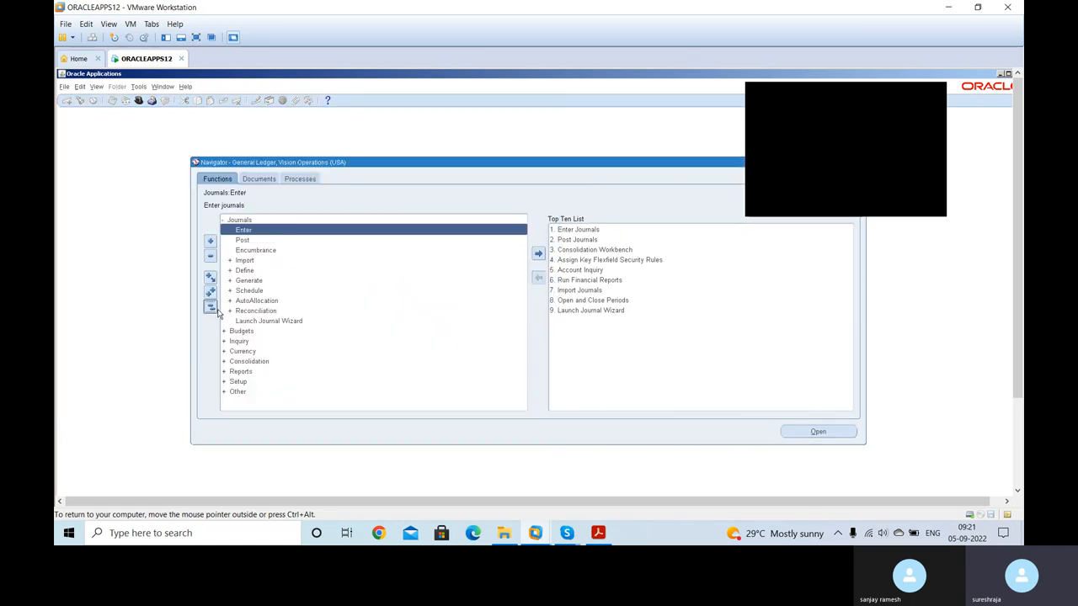
double_click(271, 223)
double_click(262, 271)
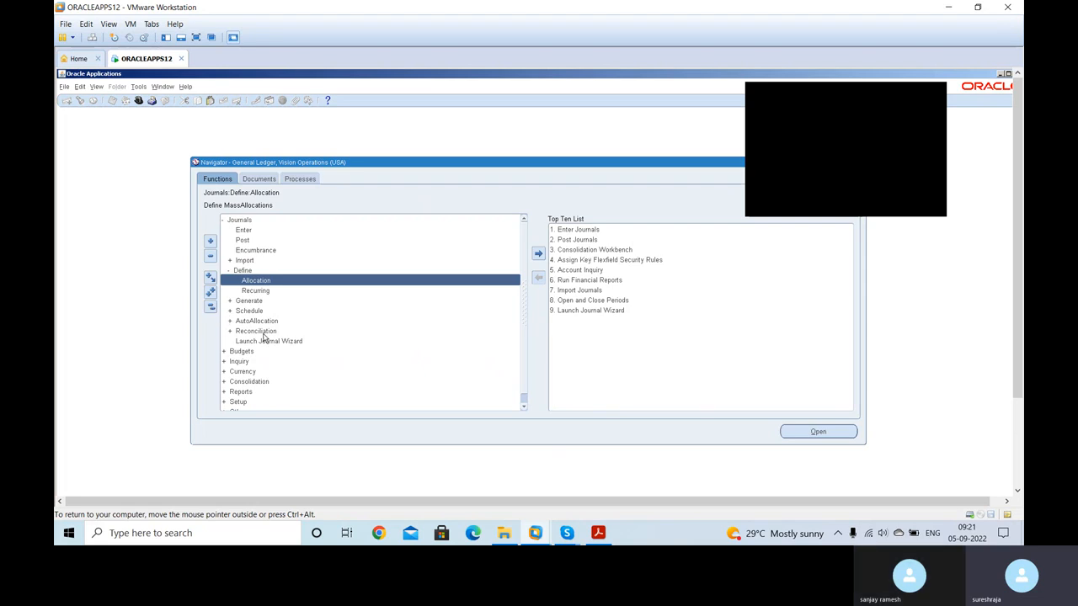
left_click(211, 308)
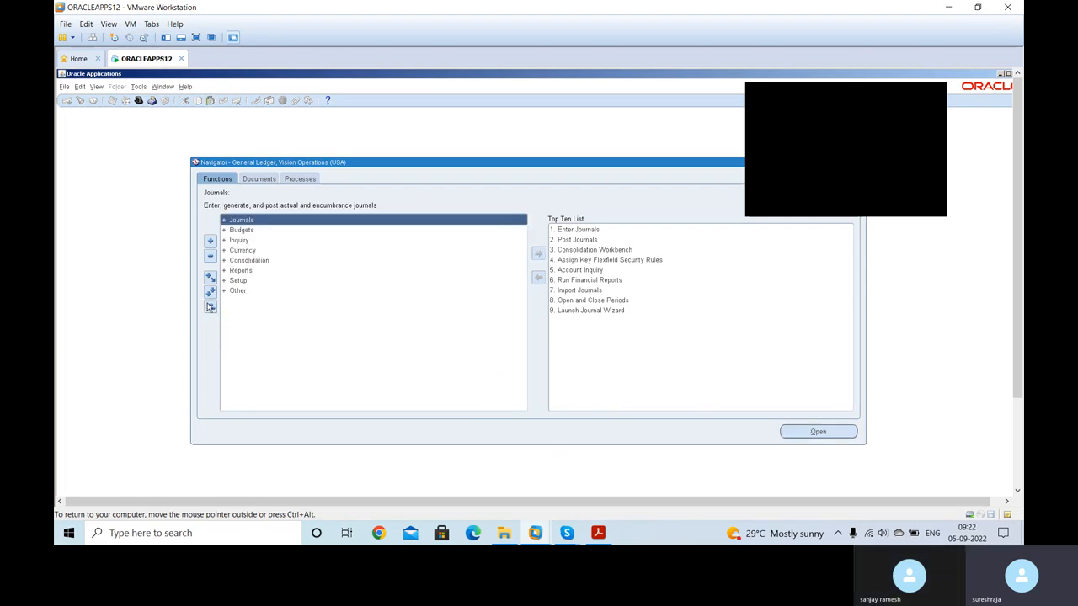
left_click(258, 231)
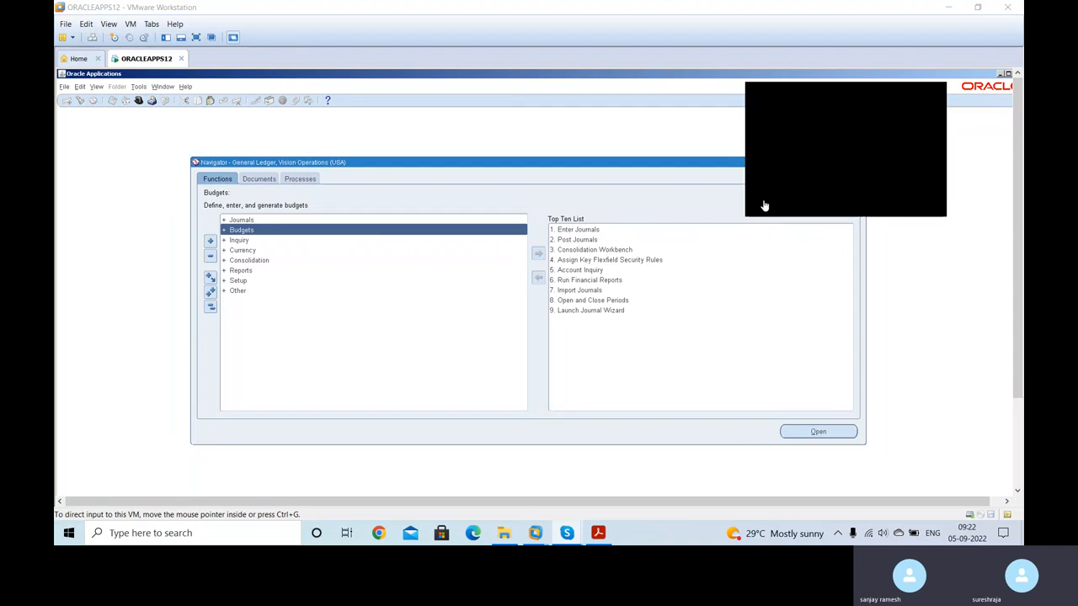
left_click(248, 221)
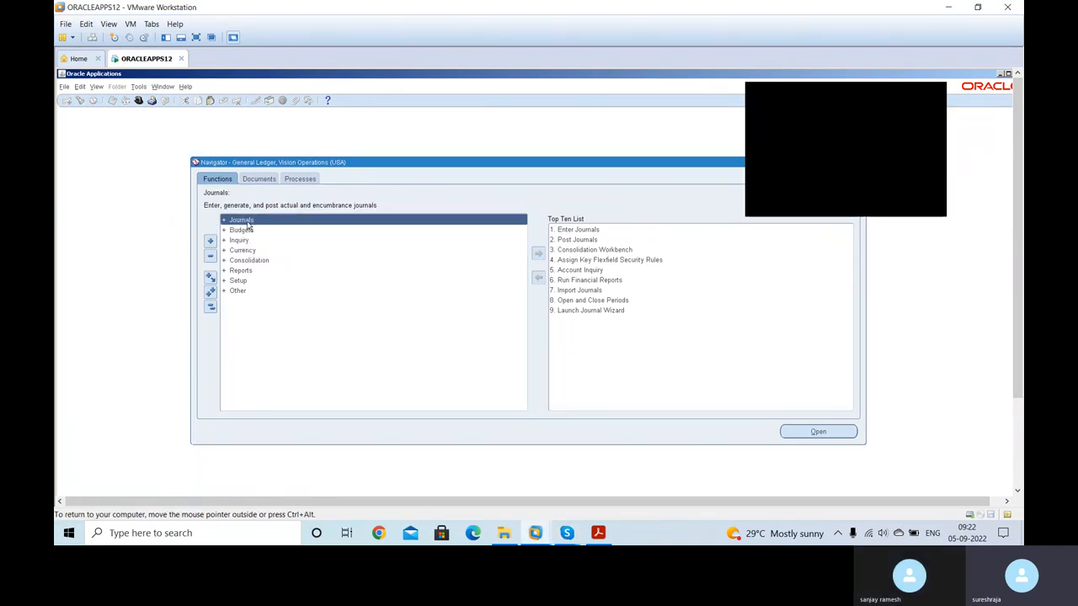
Launch the Journal Wizard, create a document with the Budgets - Multiple layout and choose to open WebADI.xls in Excel
double_click(248, 221)
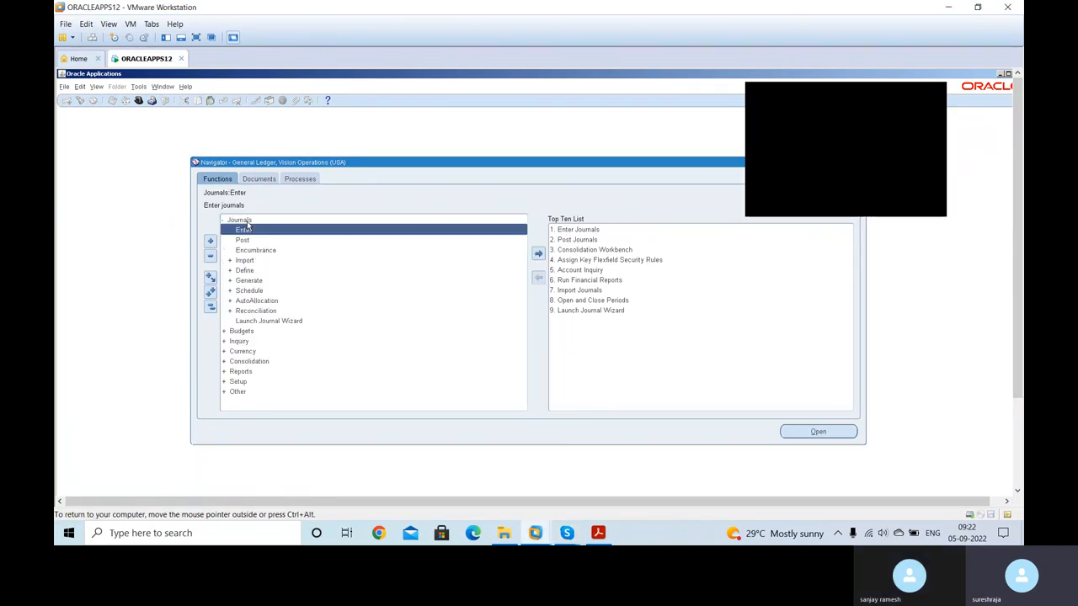
double_click(268, 325)
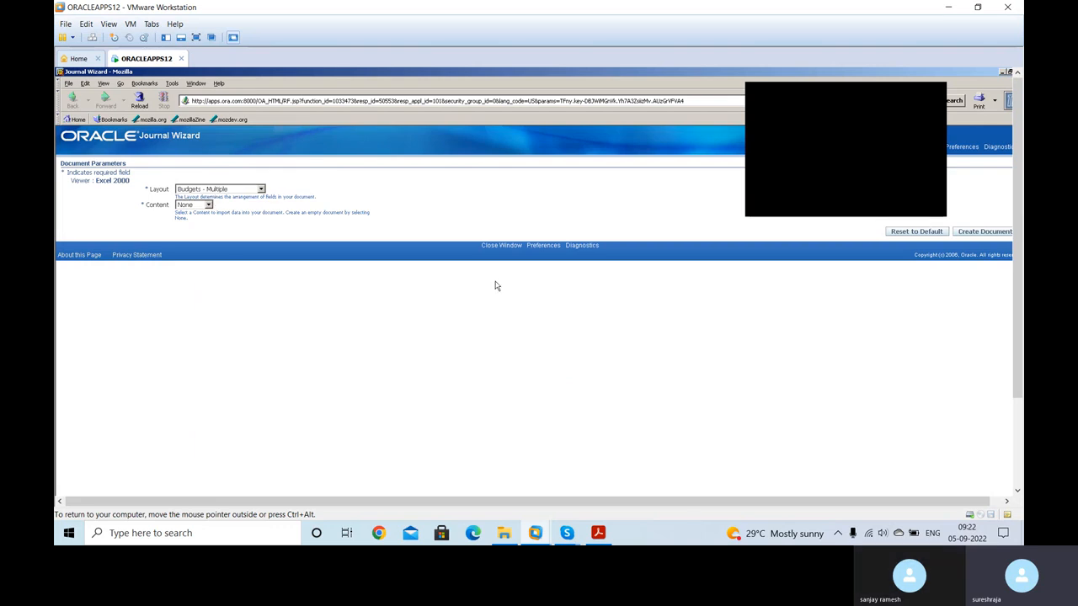
left_click(984, 233)
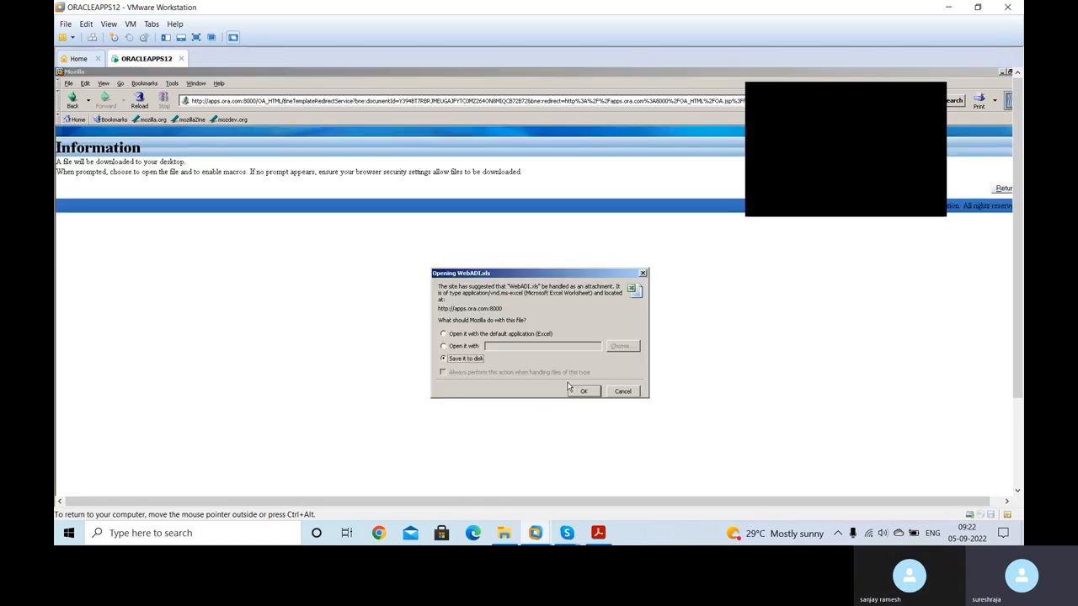
left_click(471, 335)
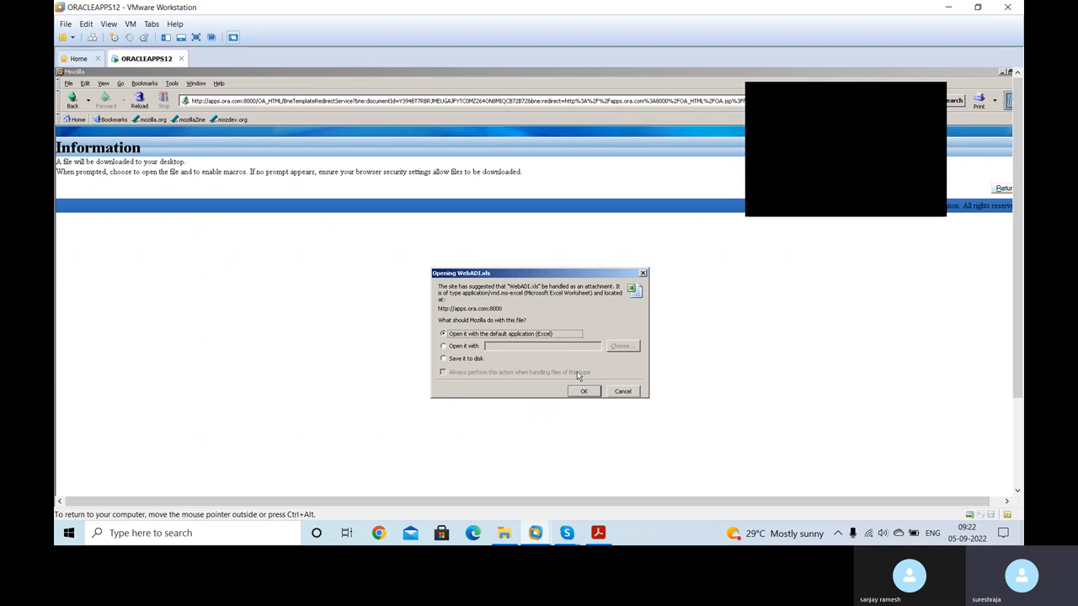
left_click(583, 391)
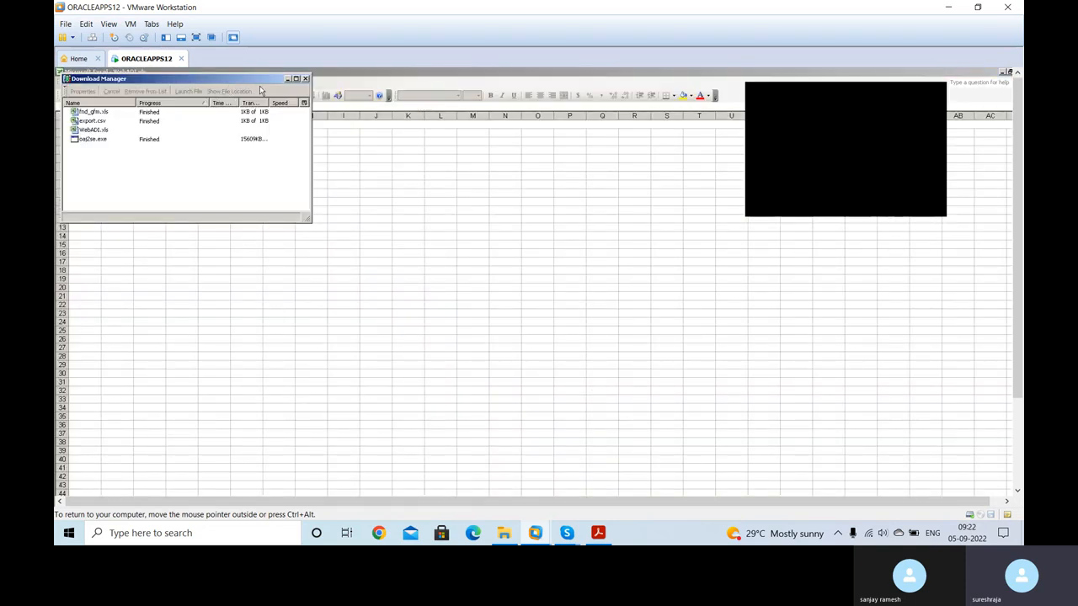
Locate WebADI.xls in the Download Manager list and close the Download Manager
left_click_drag(256, 78, 284, 302)
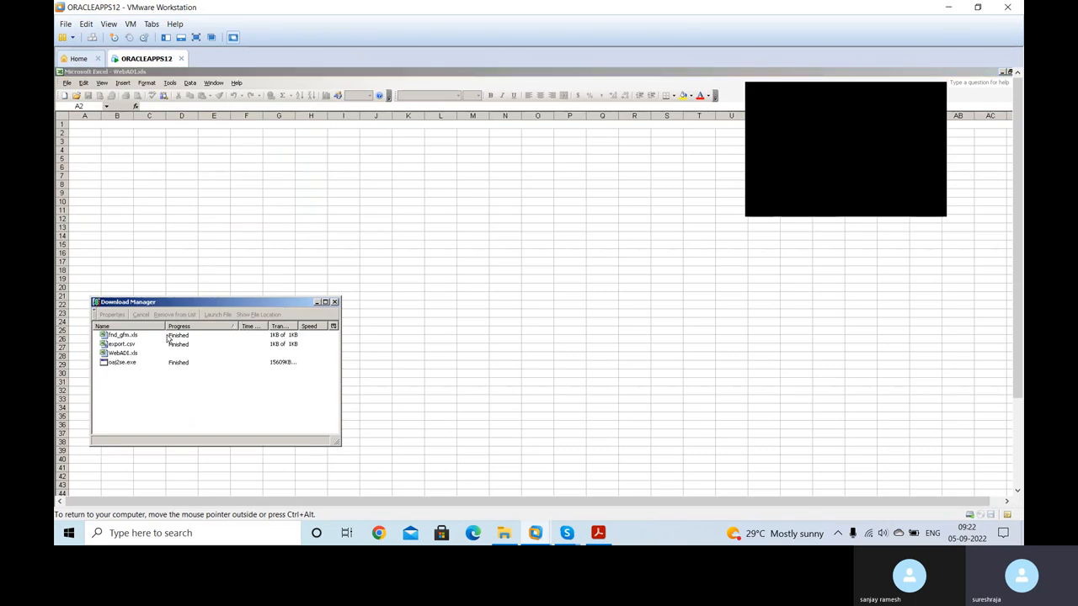
left_click(125, 353)
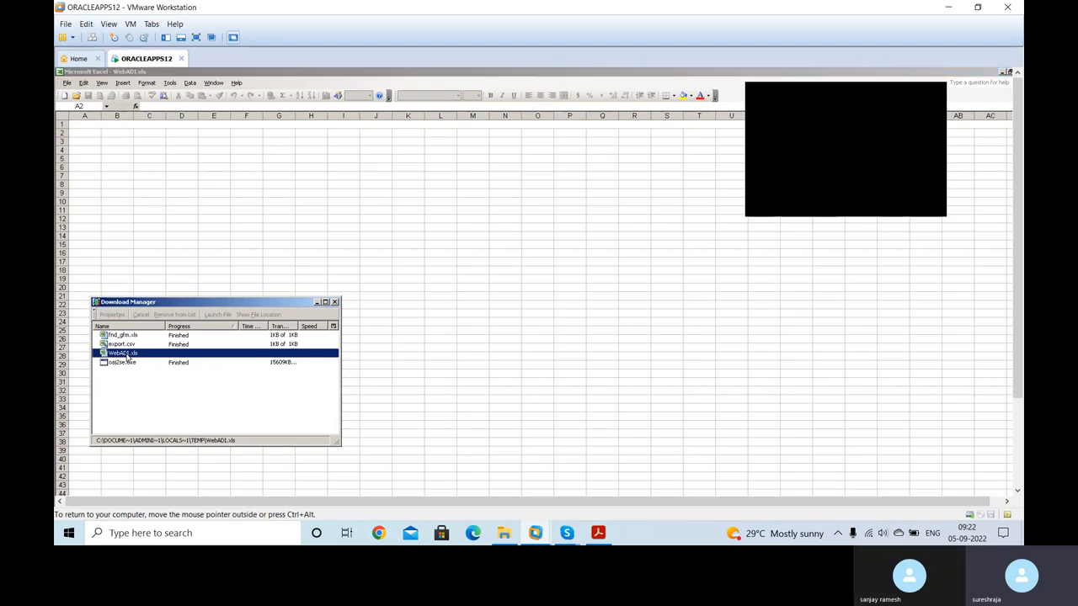
left_click(335, 303)
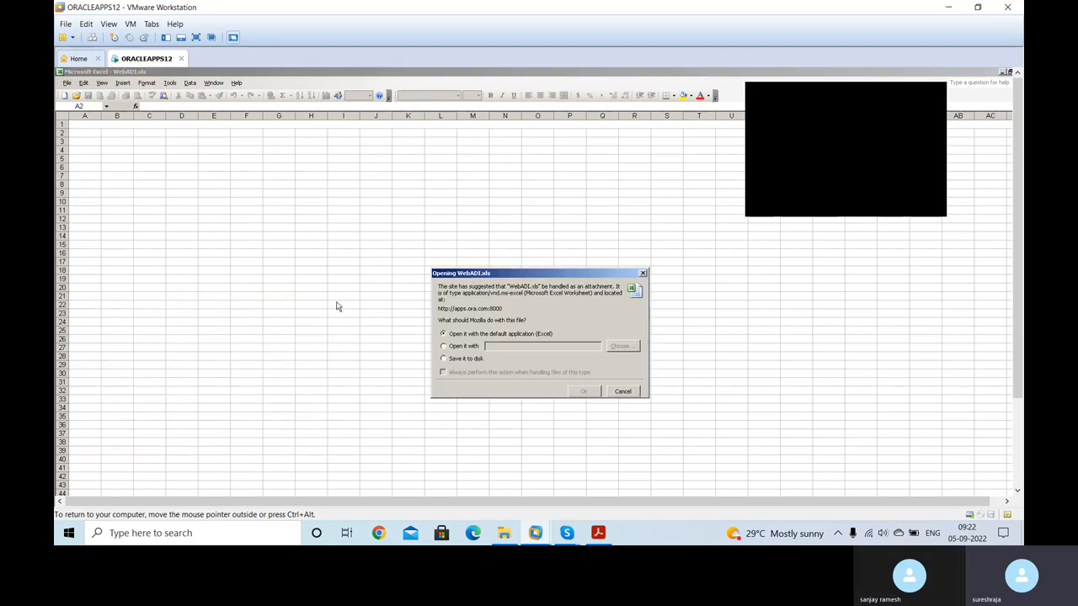
left_click(463, 346)
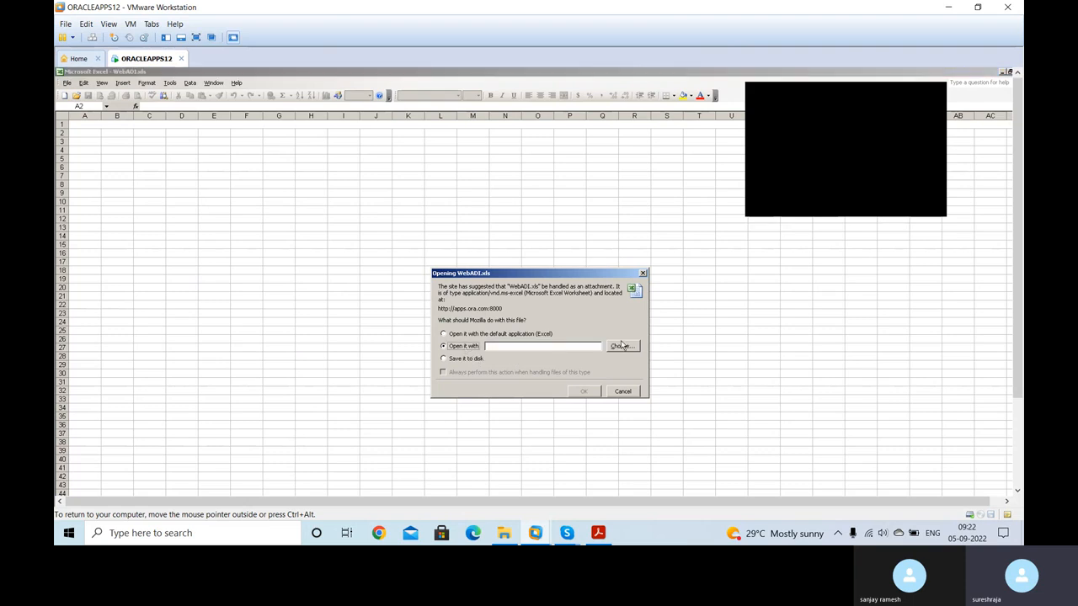
left_click(619, 346)
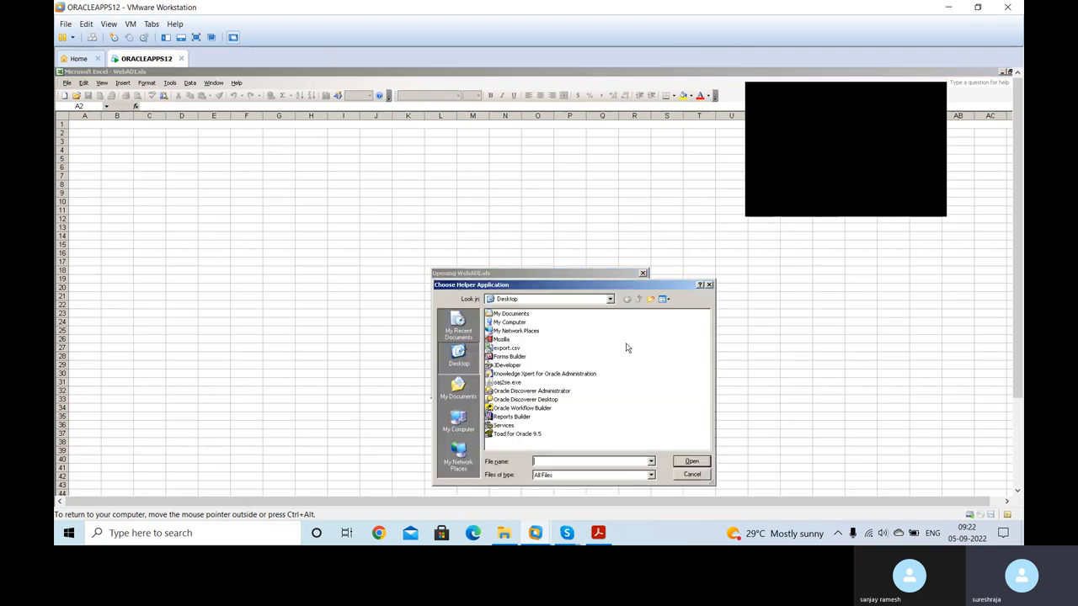
left_click(456, 332)
left_click(459, 357)
left_click(455, 402)
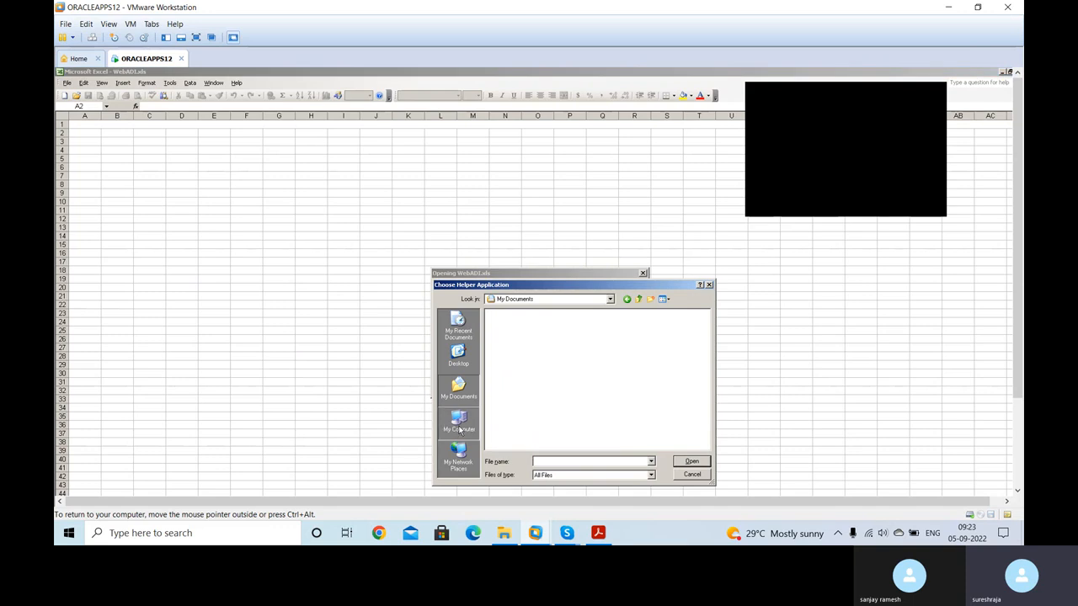
left_click(459, 425)
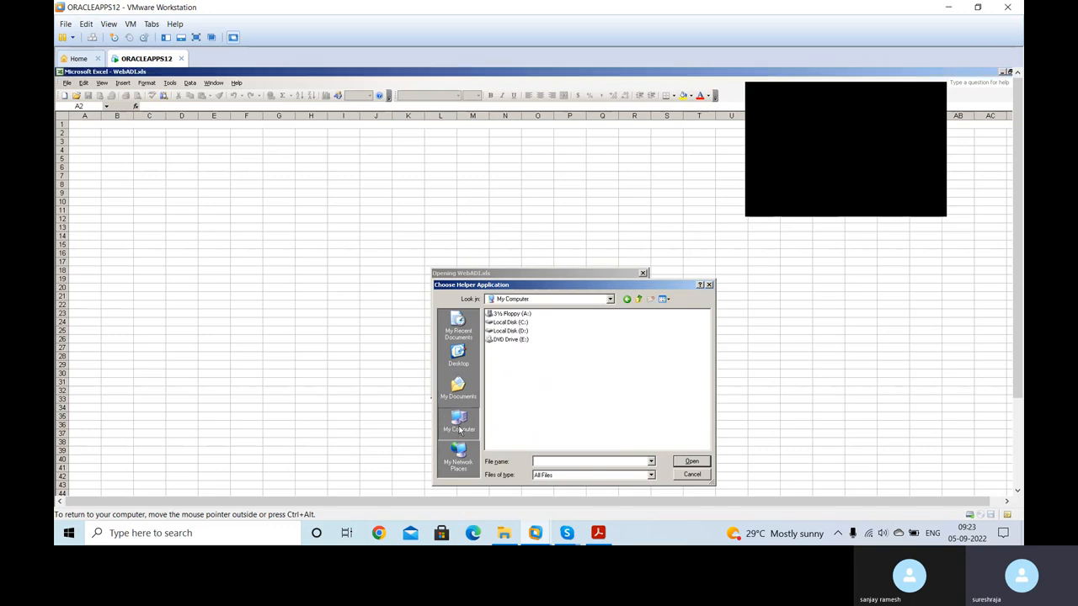
left_click(692, 475)
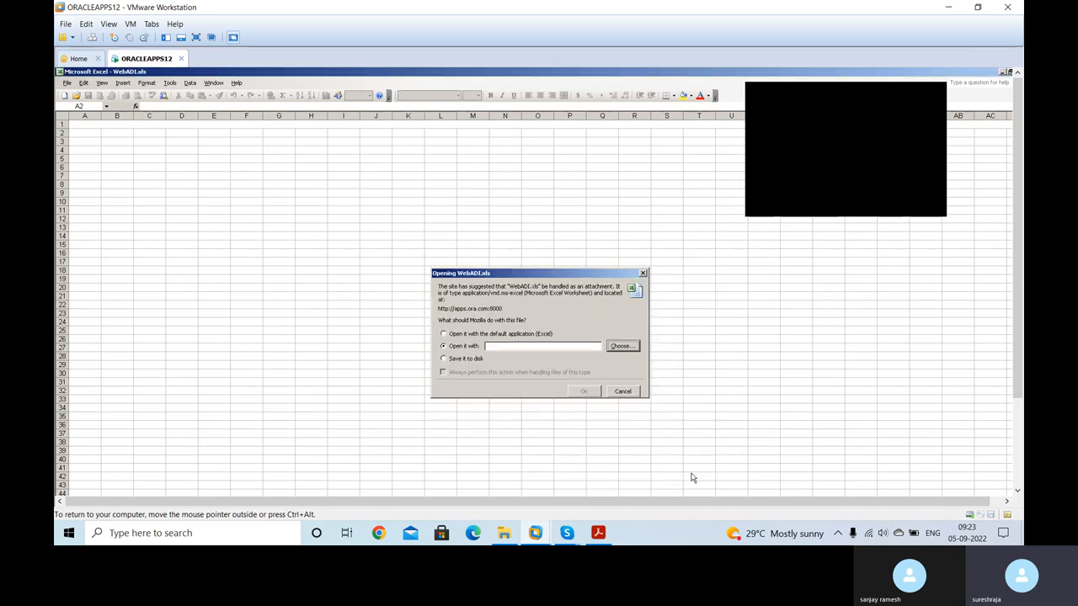
Open WebADI.xls with the default application (Excel) and dismiss the macro security message
left_click(460, 334)
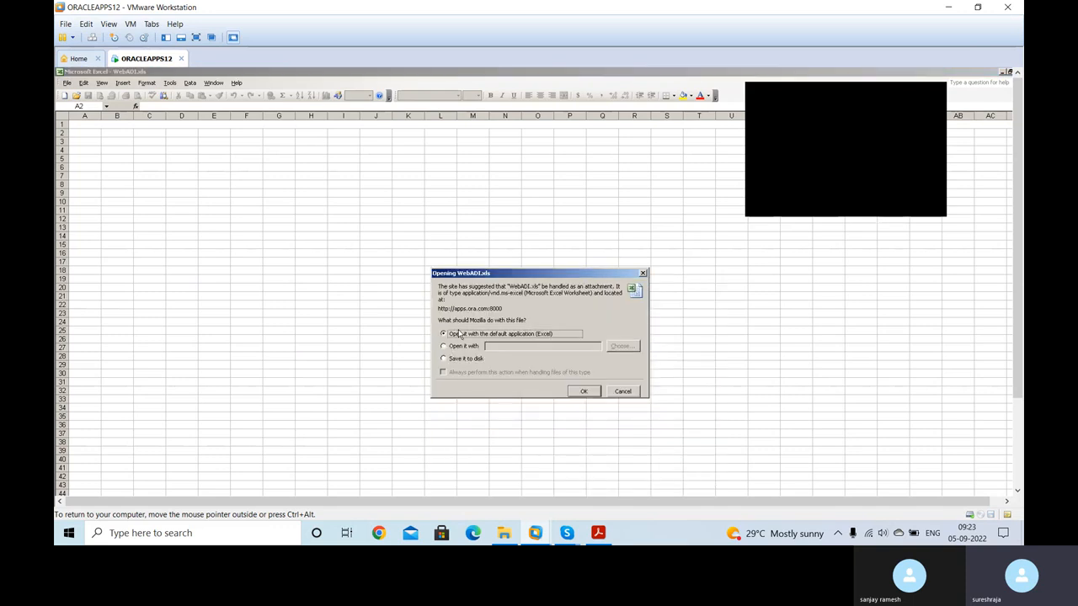
left_click(594, 392)
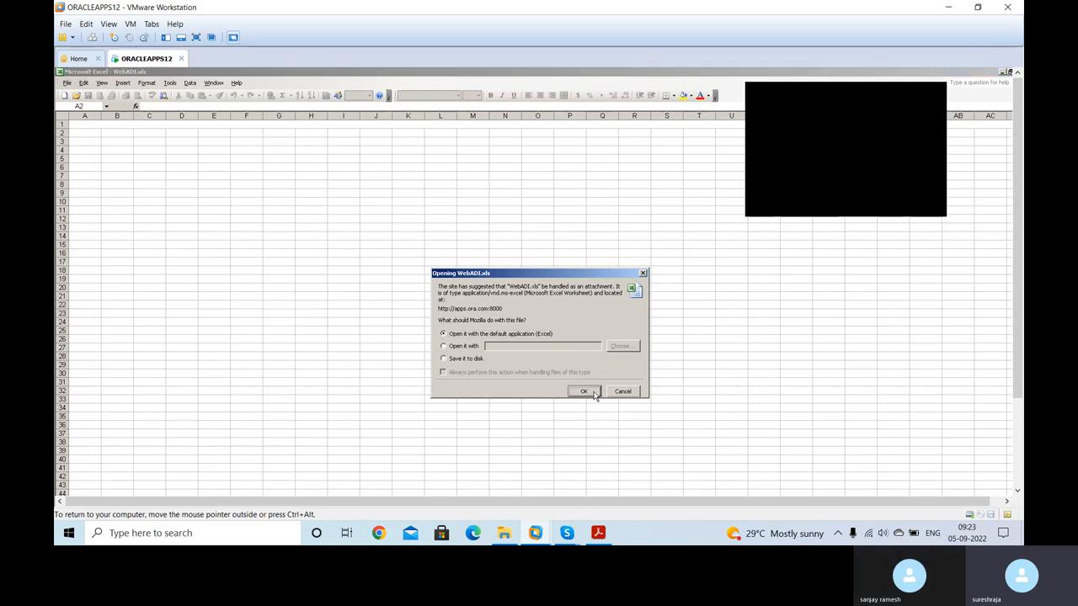
left_click(635, 393)
left_click(621, 395)
left_click(621, 395)
left_click(621, 395)
left_click(619, 392)
left_click(595, 391)
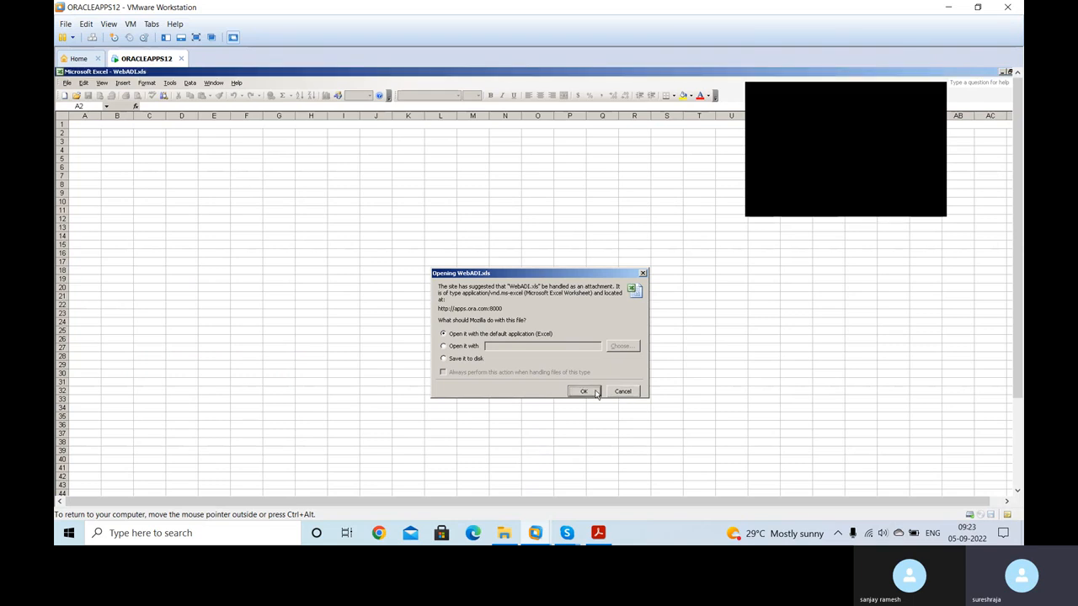
left_click(1009, 74)
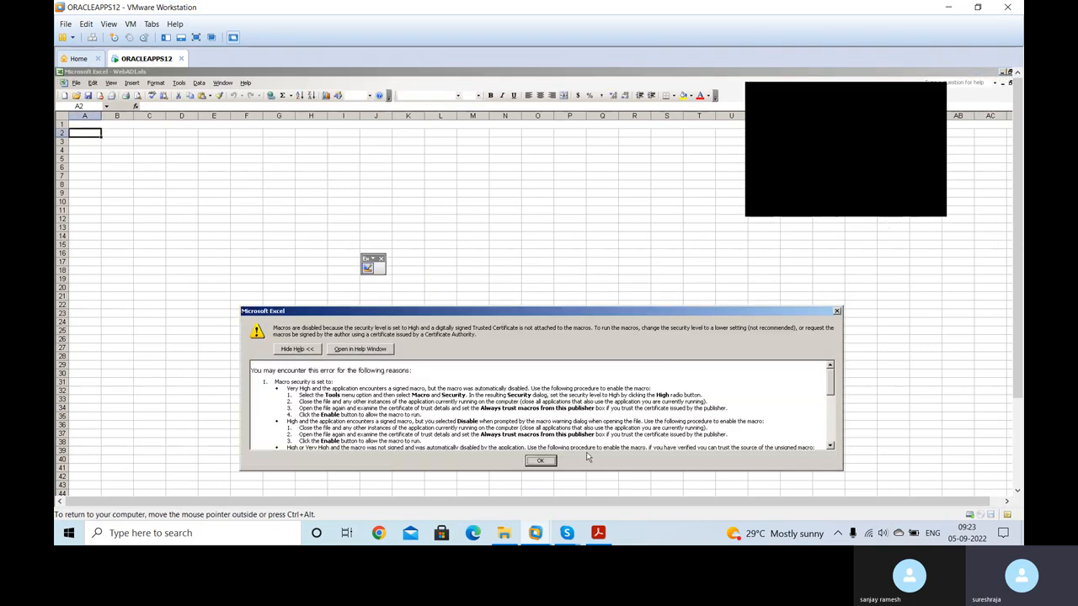
left_click(542, 463)
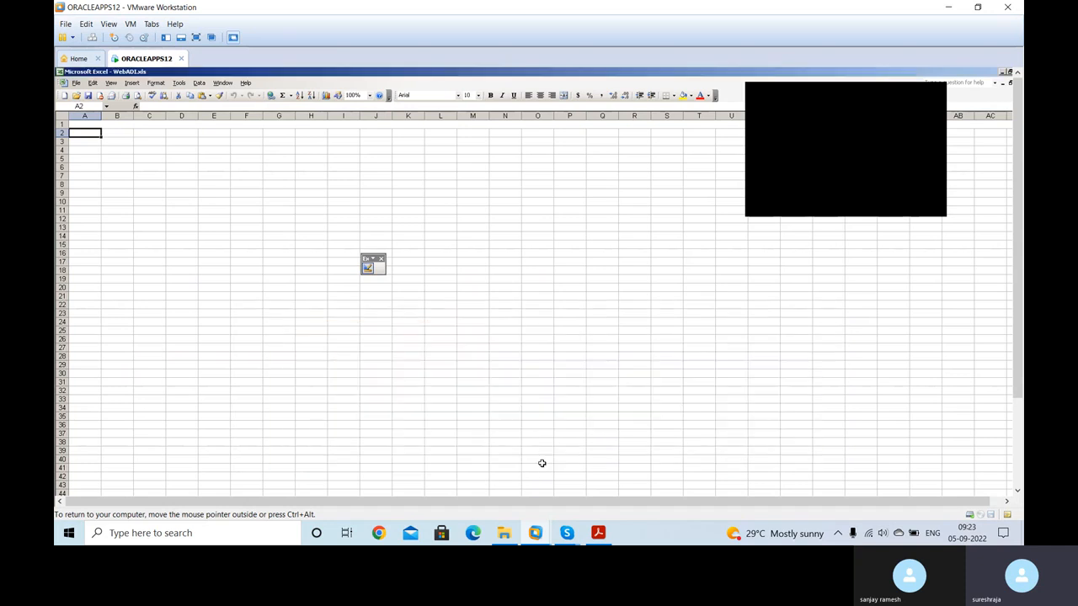
Close the floating toolbar and the WebADI.xls workbook in Excel
left_click(380, 259)
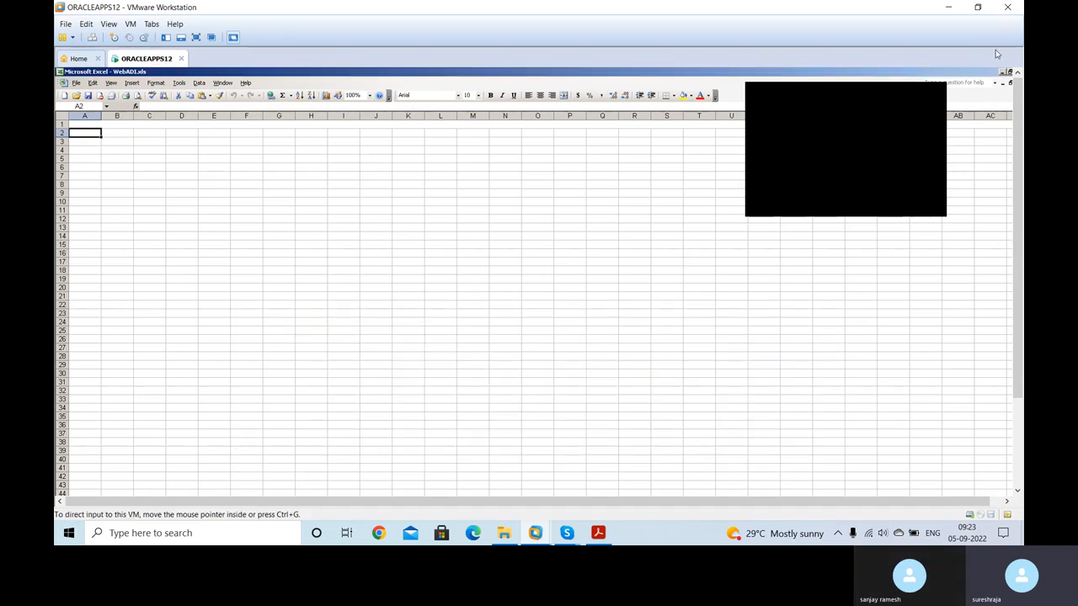
left_click(1010, 72)
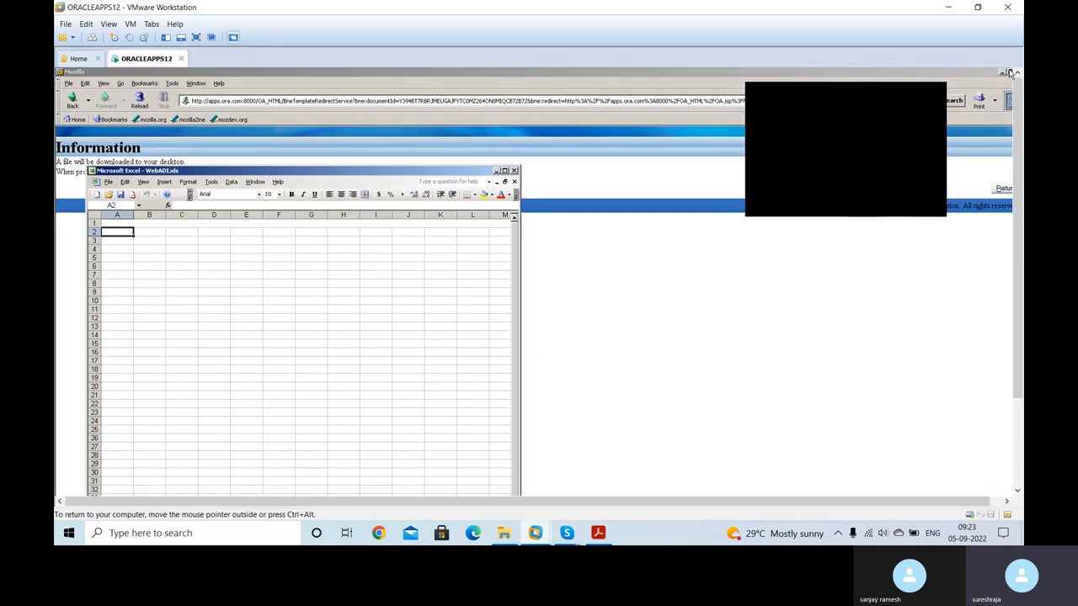
left_click(514, 171)
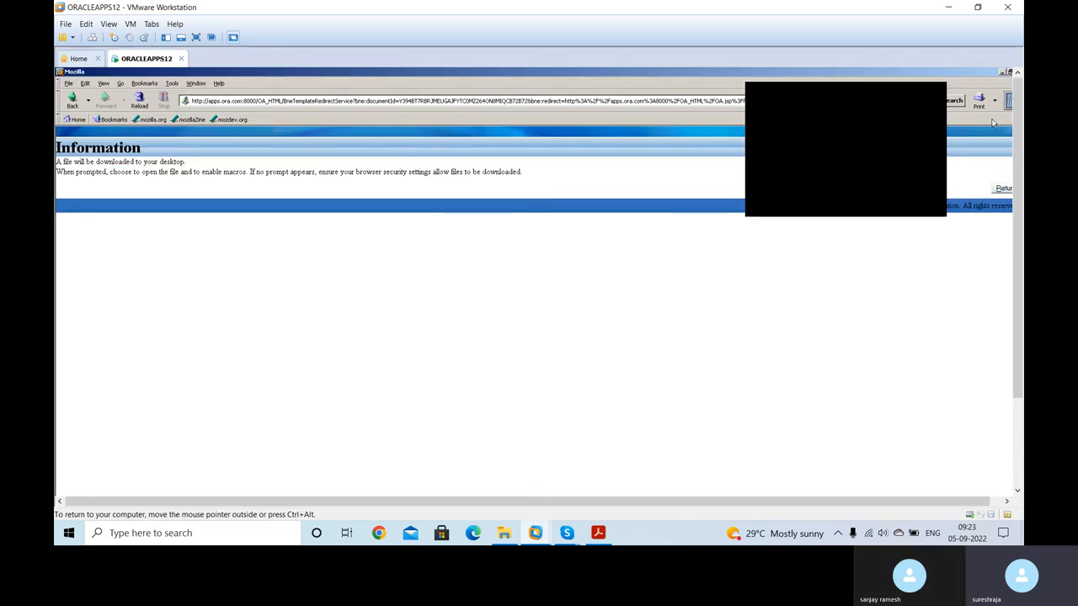
Return to the Journal Wizard parameters and set the layout to Budgets - Single and the content to Text File
left_click(1009, 73)
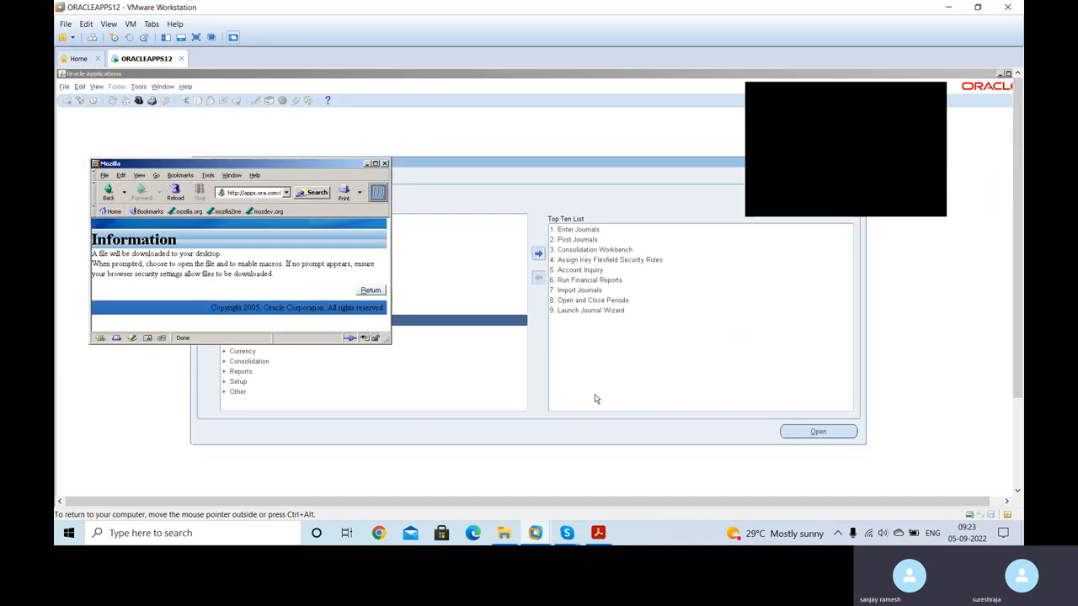
left_click(371, 290)
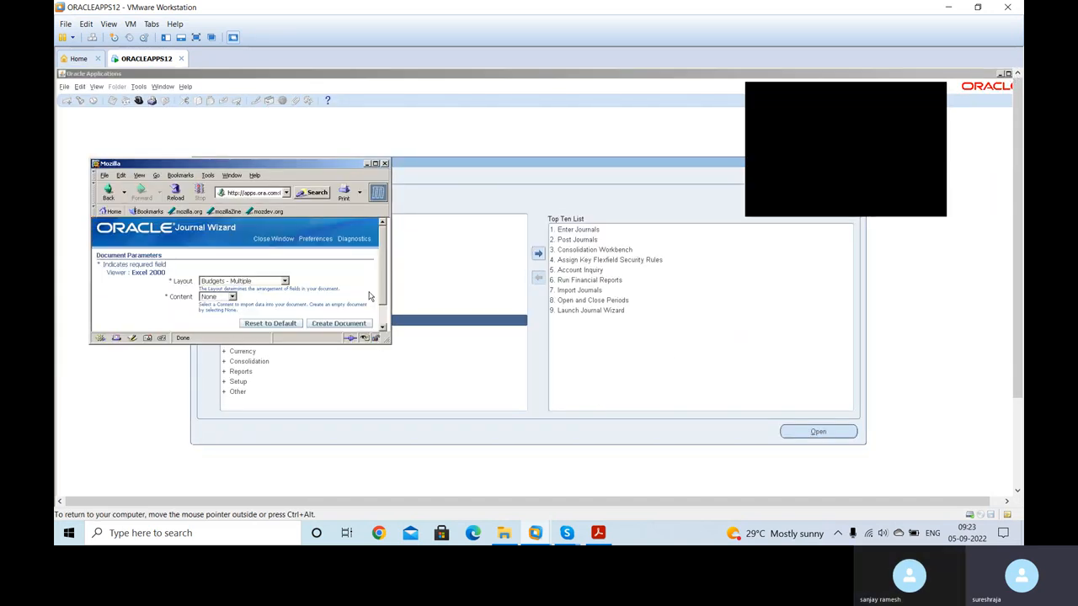
left_click(375, 164)
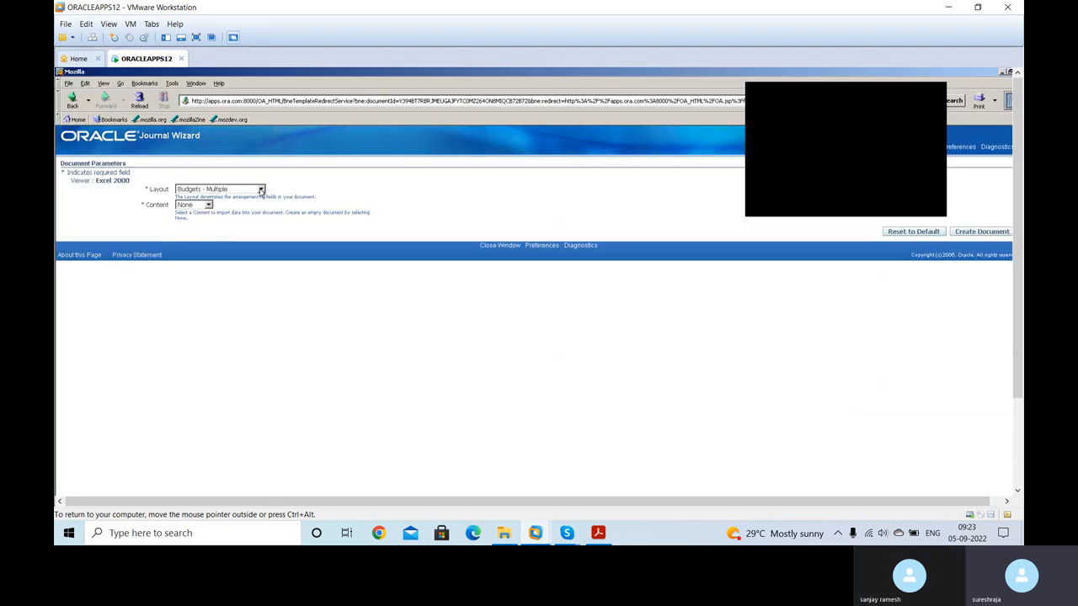
left_click(261, 190)
left_click(204, 196)
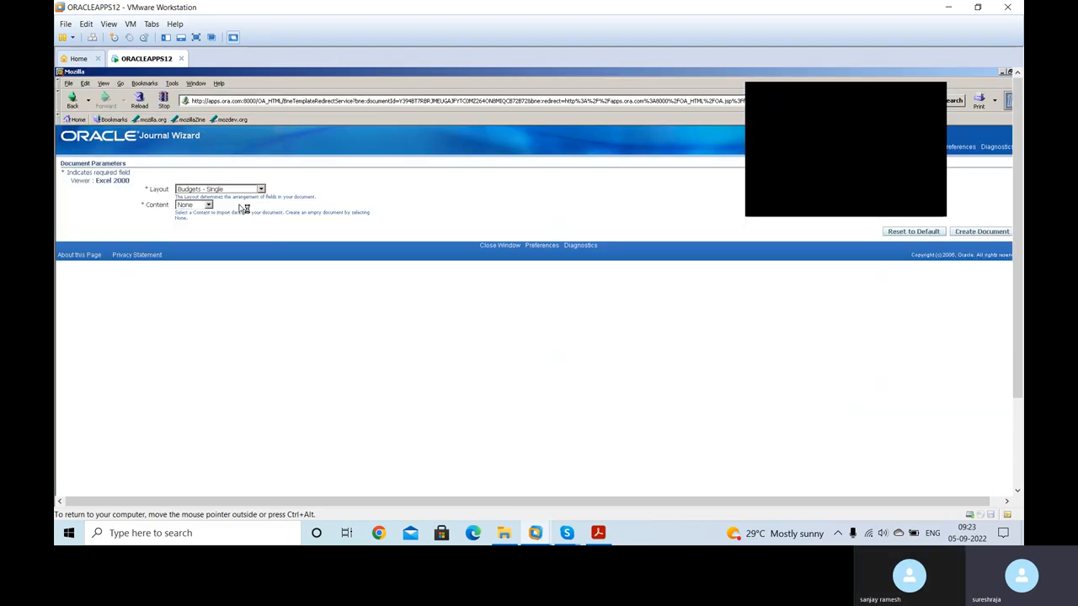
left_click(190, 206)
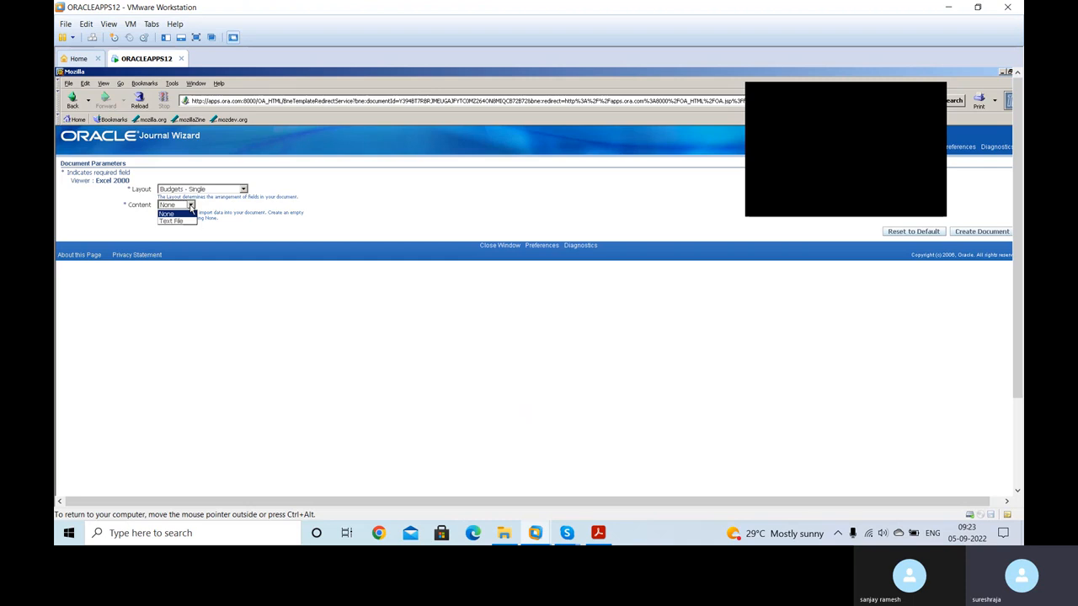
left_click(173, 220)
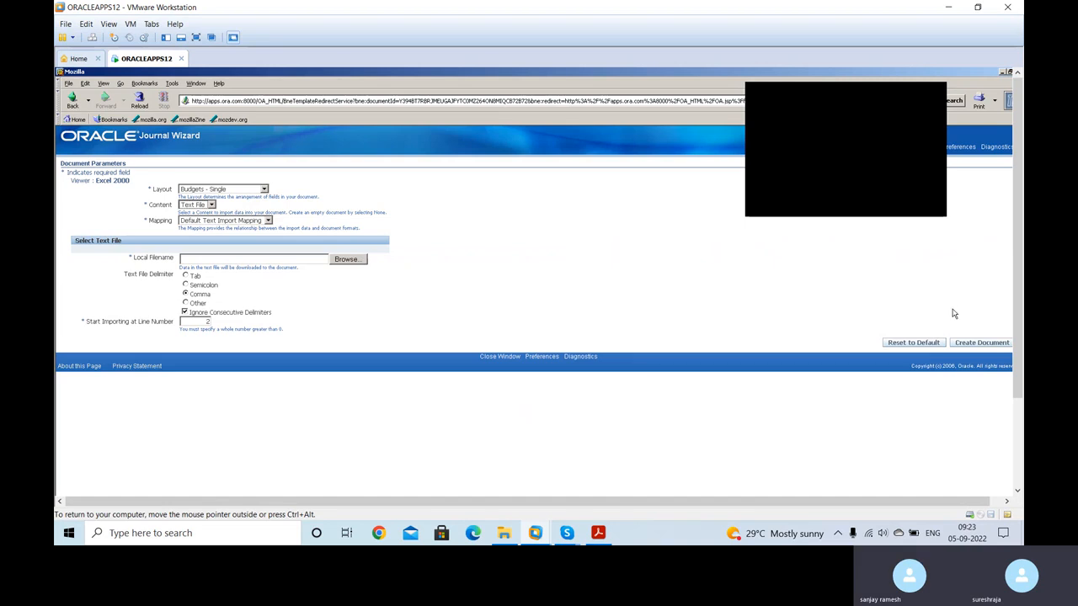
Try to create the document without a local file selected, and close the Journal Wizard window
left_click(965, 345)
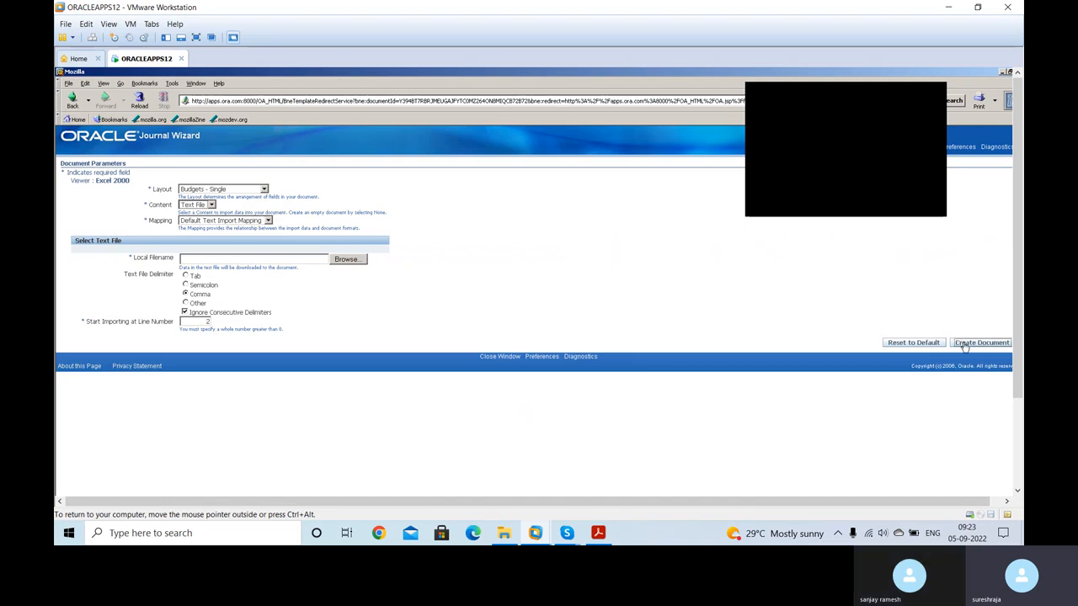
left_click(539, 350)
left_click(1009, 73)
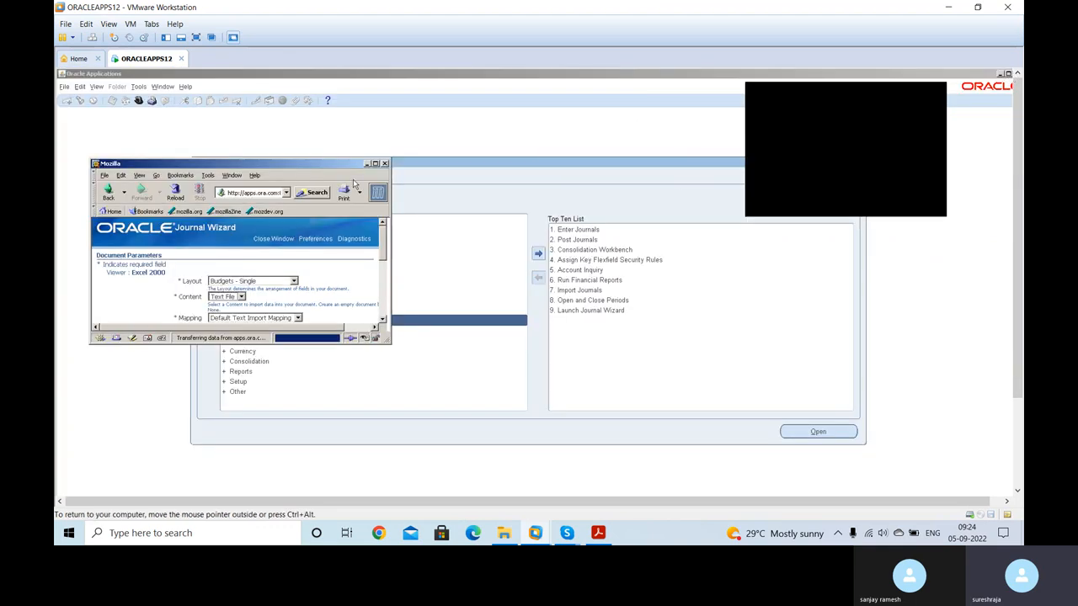
left_click(384, 163)
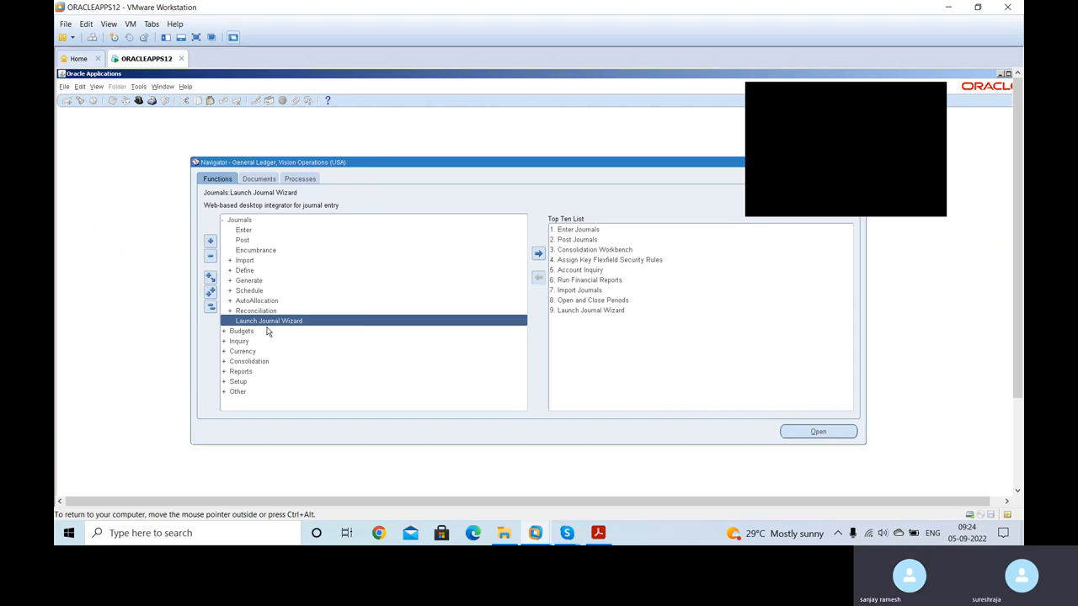
left_click(245, 232)
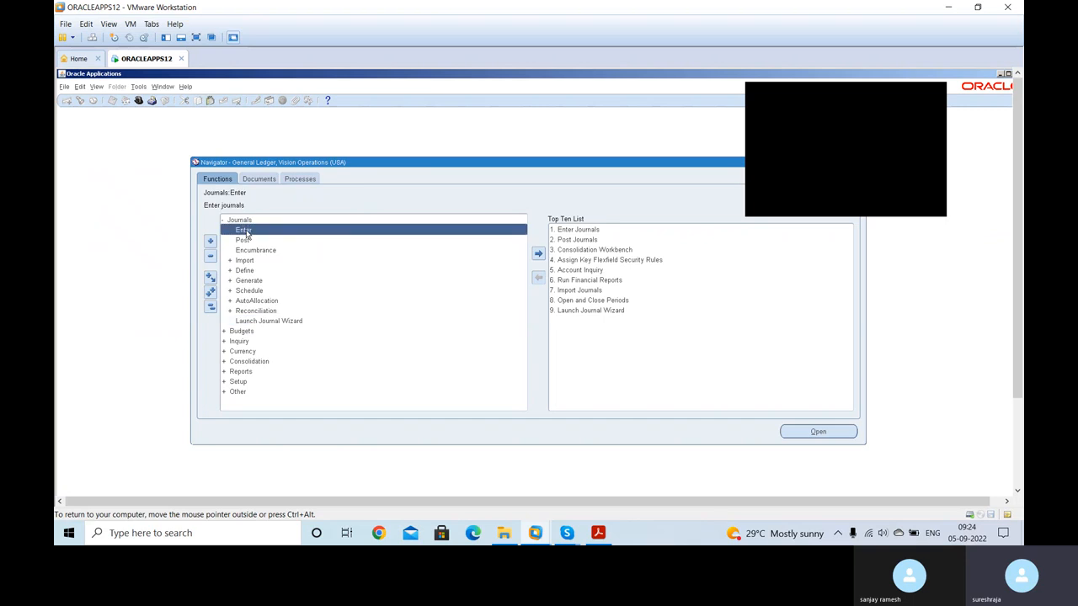
left_click(256, 331)
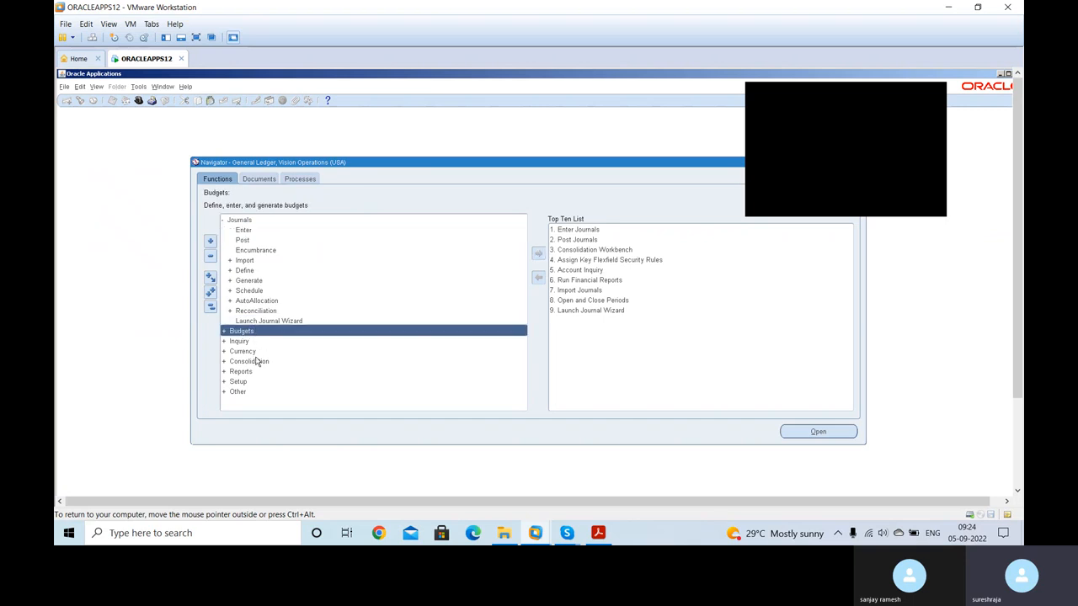
left_click(258, 363)
left_click(250, 372)
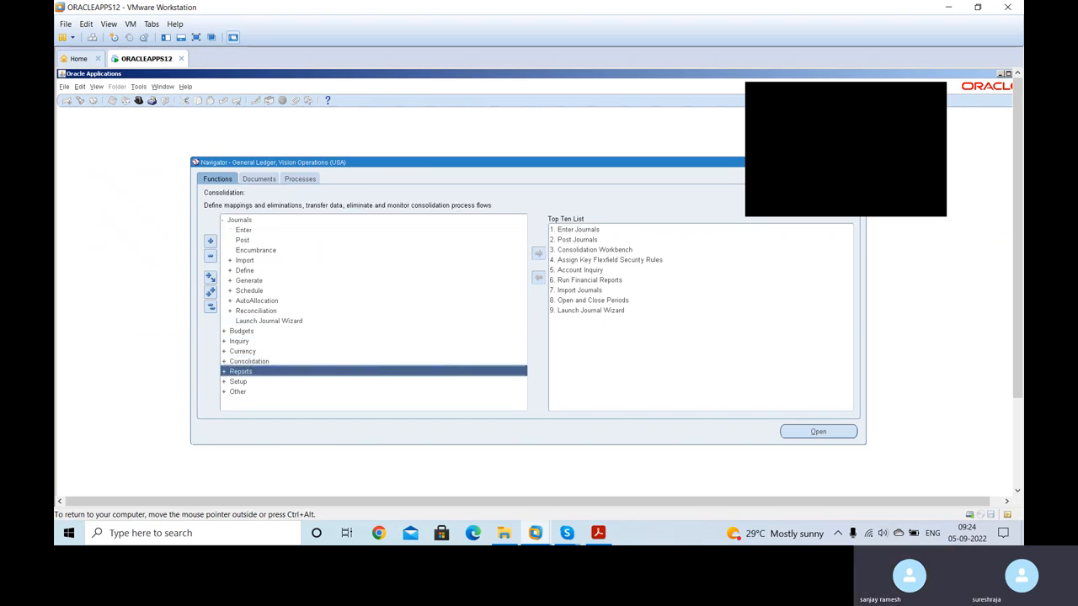
left_click(837, 145)
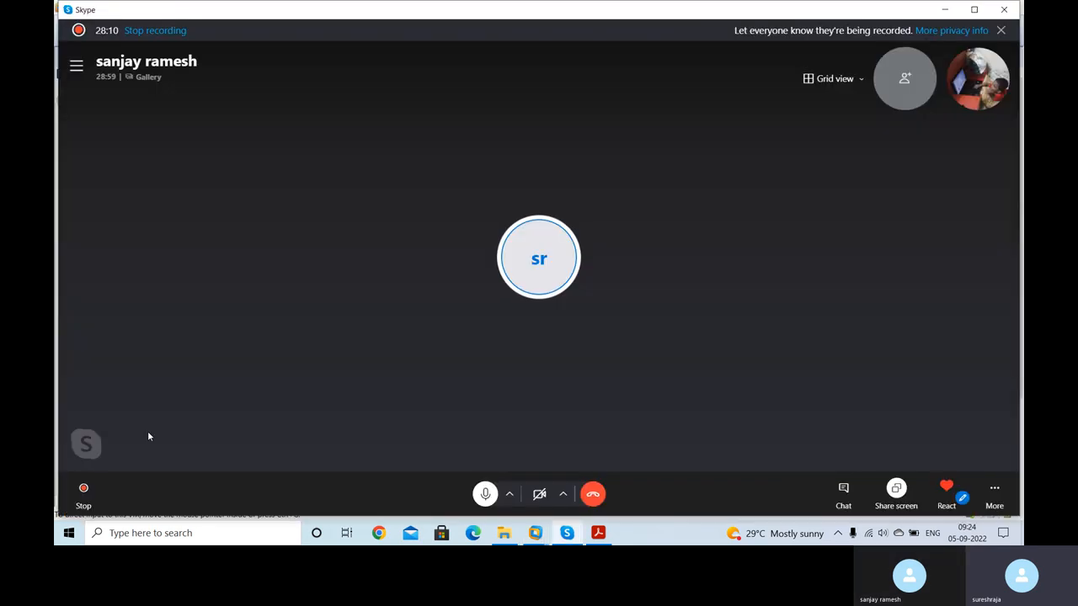